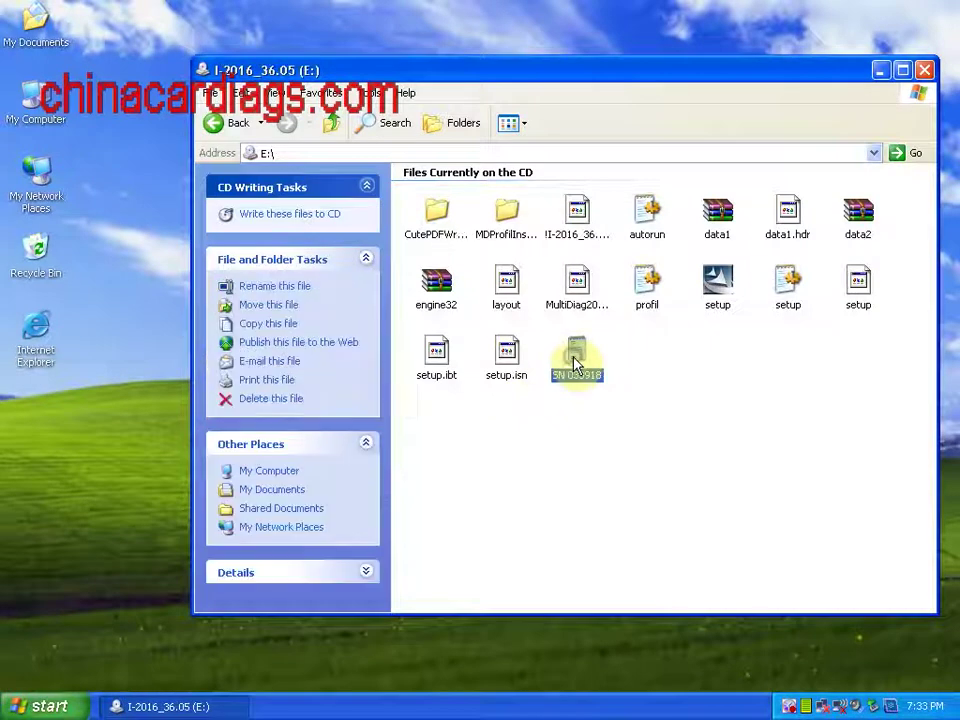
# - Copy the serial number text file from the installation disc to the desktop
pyautogui.click(603, 545)
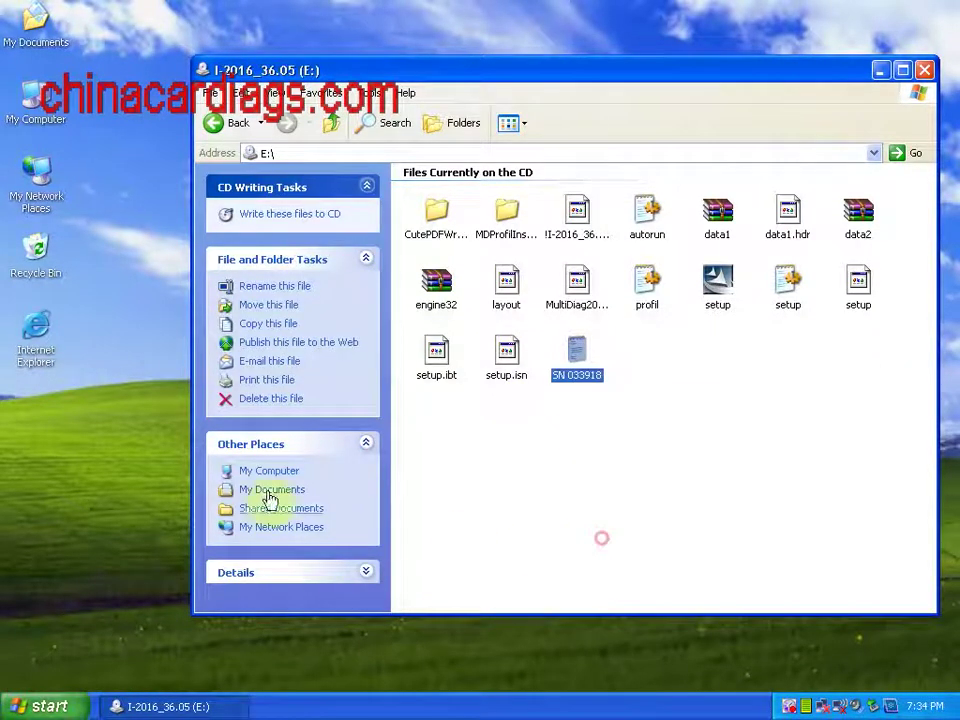
pyautogui.rightClick(13, 408)
pyautogui.click(40, 460)
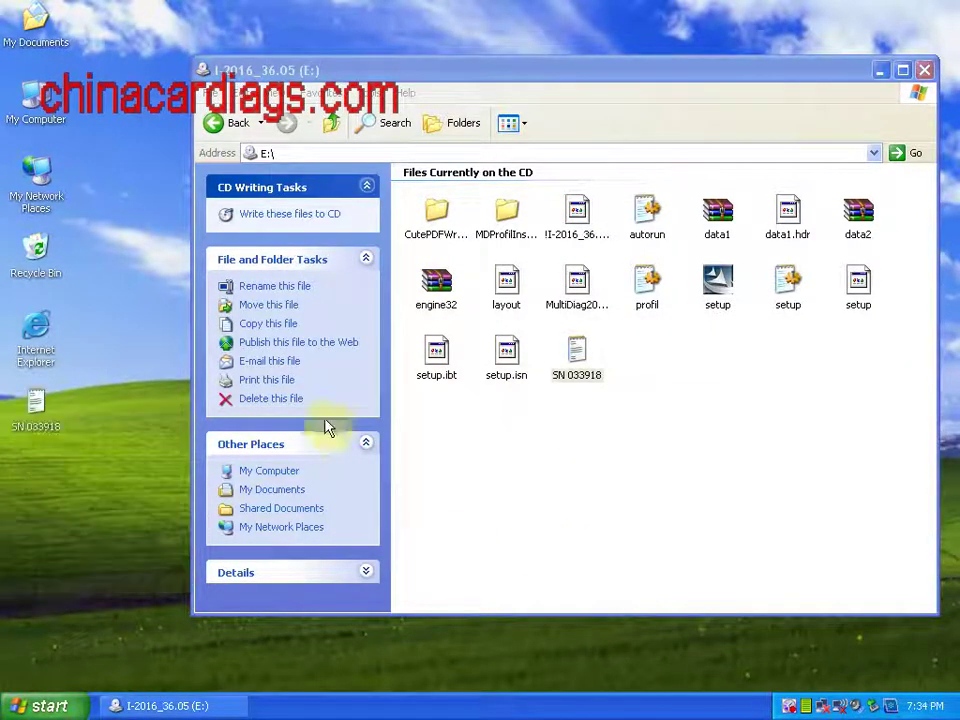
# - Launch the setup application from the disc and close the disc's folder window
pyautogui.doubleClick(718, 284)
pyautogui.rightClick(727, 283)
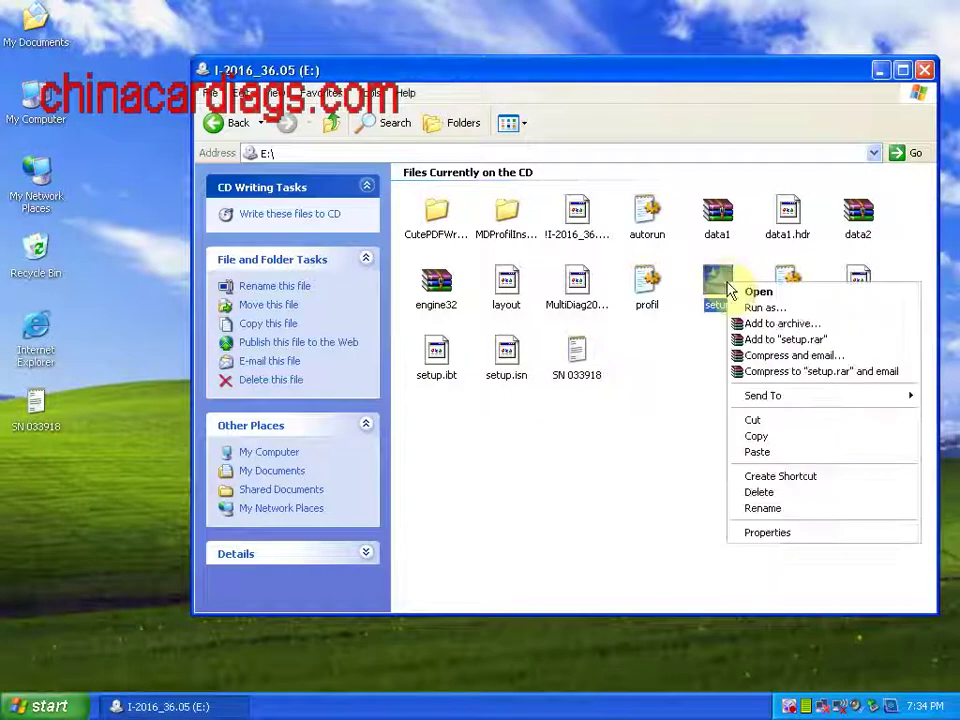
pyautogui.click(759, 293)
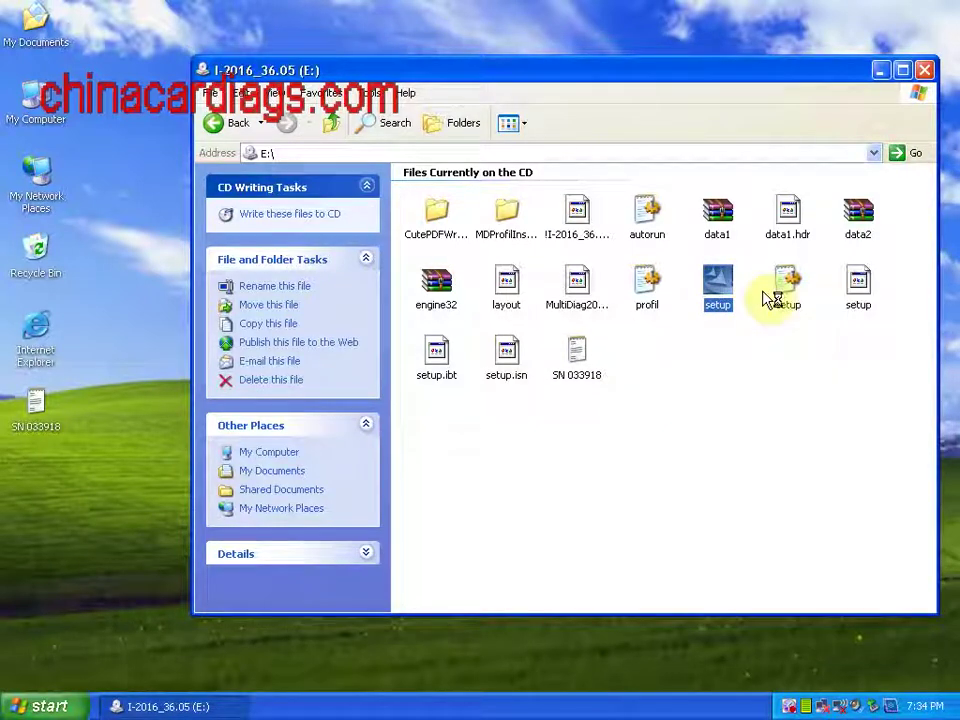
pyautogui.click(926, 74)
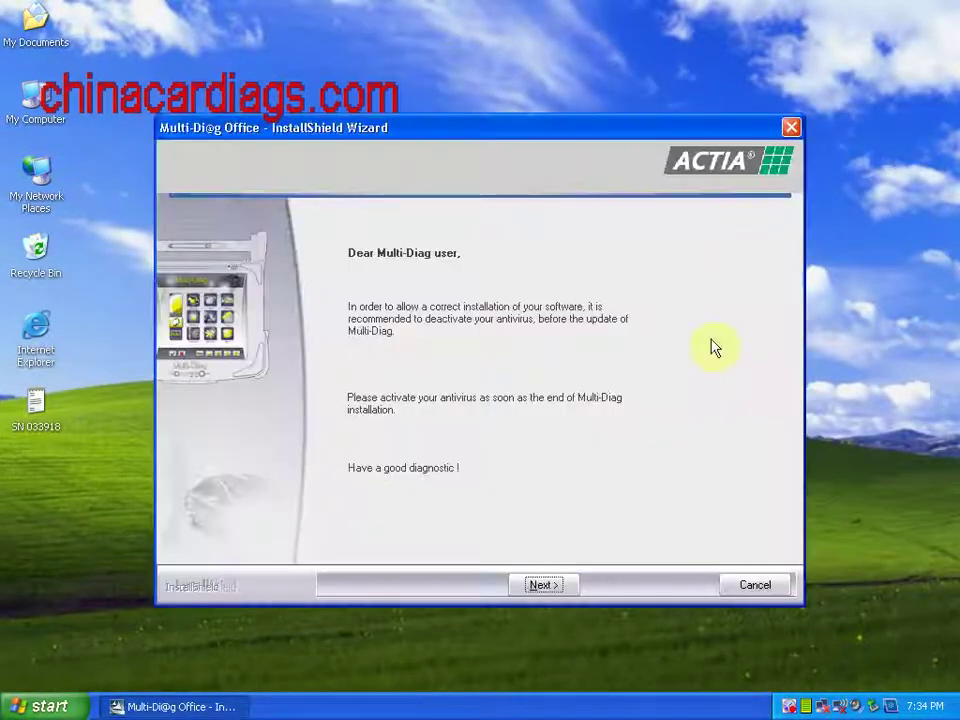
# - Proceed past the antivirus notice and accept the terms of the license agreement in the Multi-Di@g Office installer
pyautogui.click(545, 583)
pyautogui.click(451, 506)
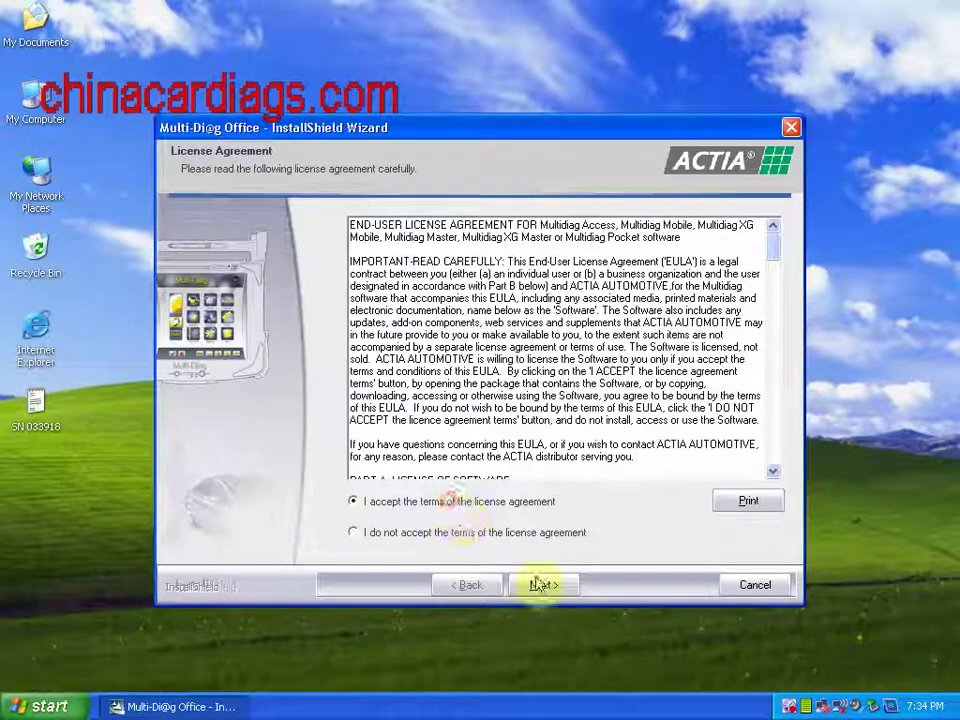
pyautogui.click(545, 583)
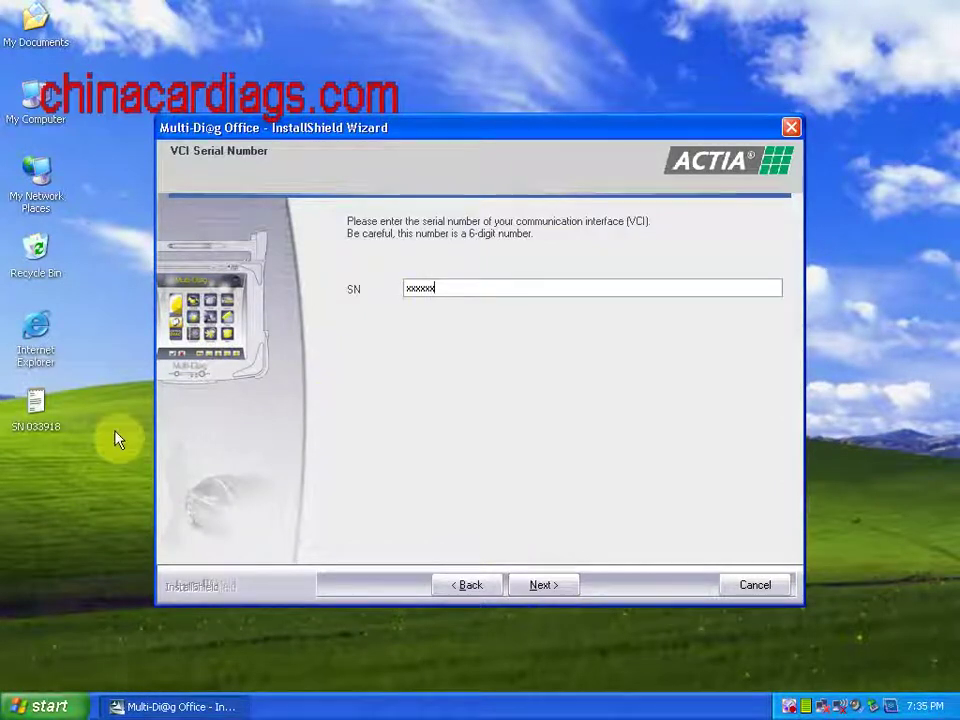
# - Copy the serial number from the text file on the desktop and close the file
pyautogui.rightClick(37, 420)
pyautogui.click(66, 424)
pyautogui.moveTo(186, 173); pyautogui.dragTo(141, 172)
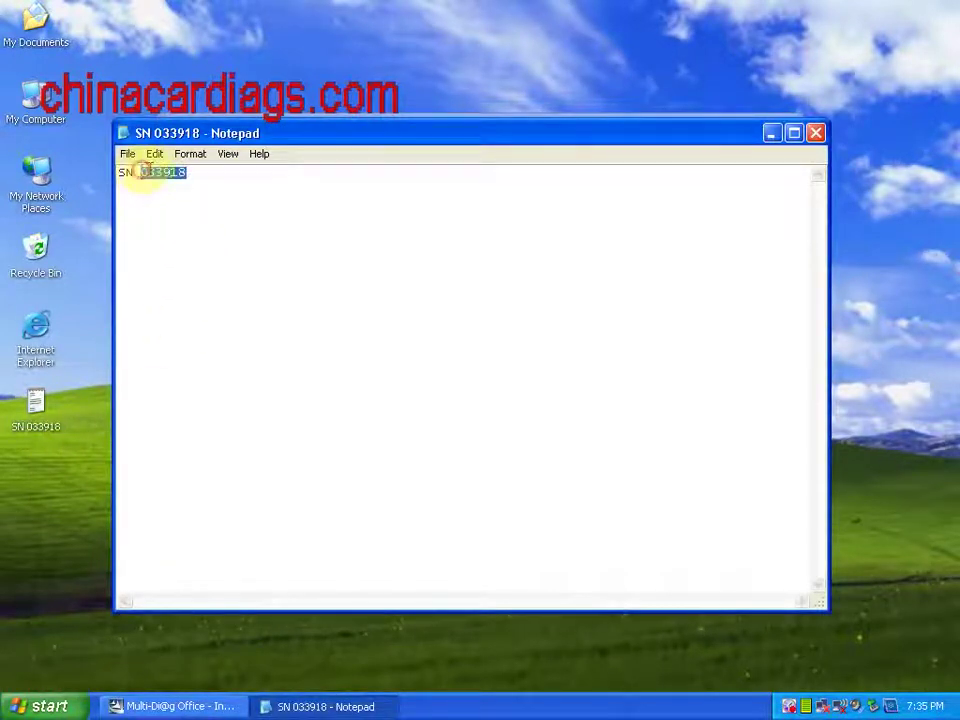
pyautogui.rightClick(157, 171)
pyautogui.click(182, 222)
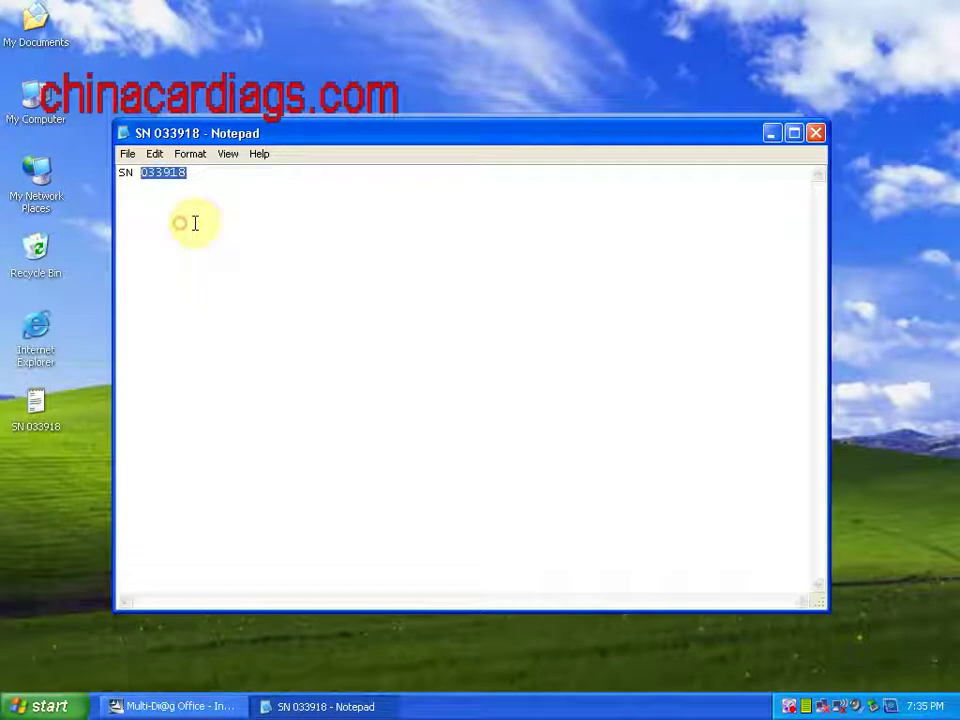
pyautogui.click(816, 133)
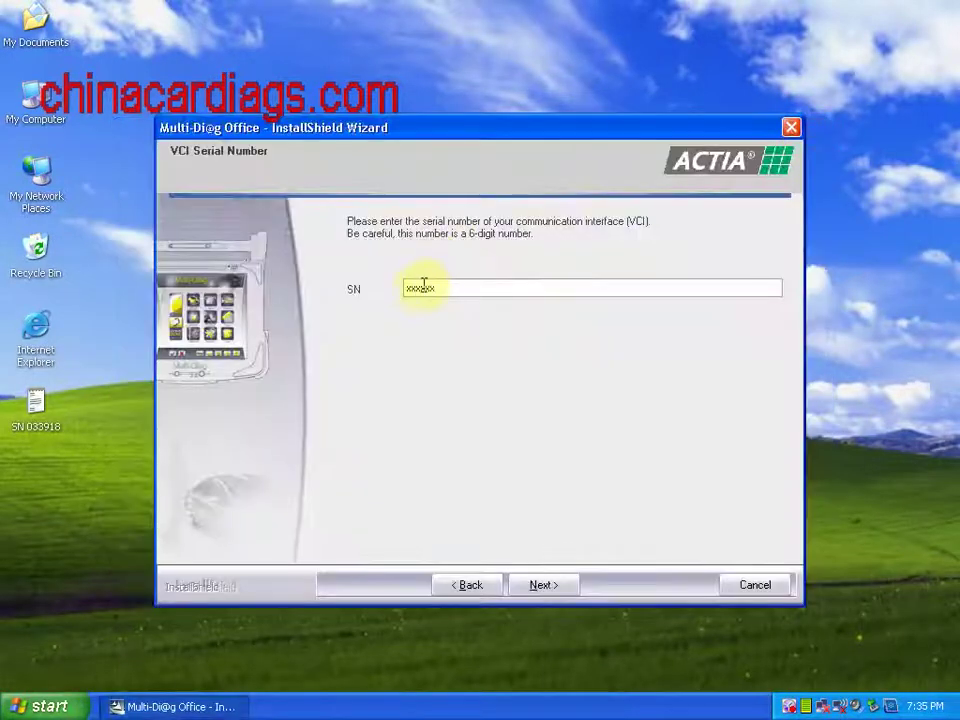
# - Replace the placeholder in the SN field with the copied VCI serial number and continue the installation
pyautogui.moveTo(442, 287); pyautogui.dragTo(405, 287)
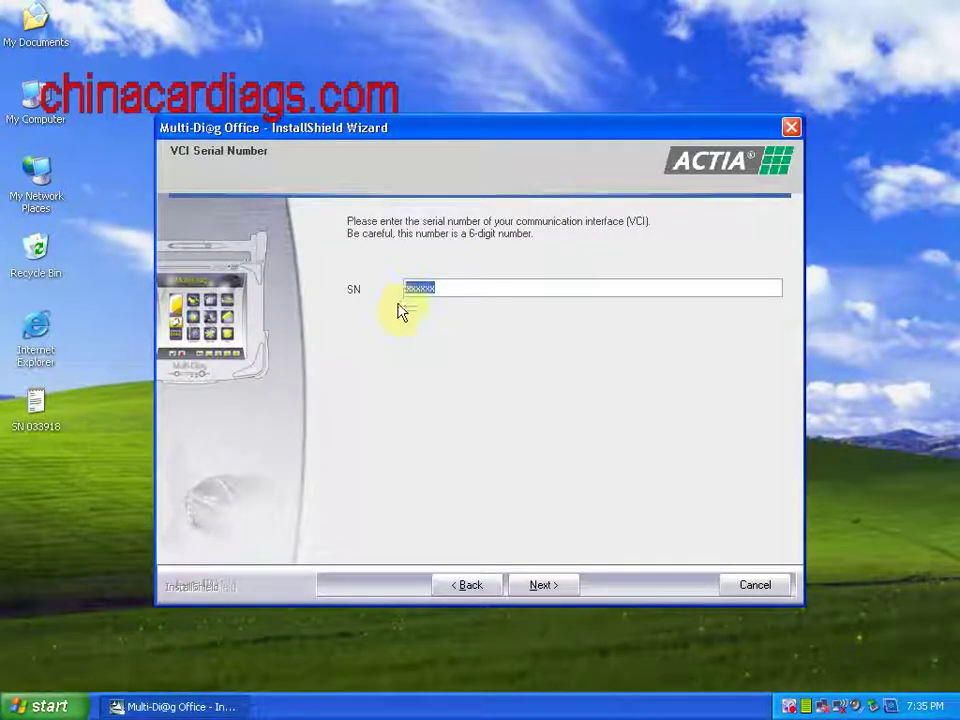
pyautogui.rightClick(424, 288)
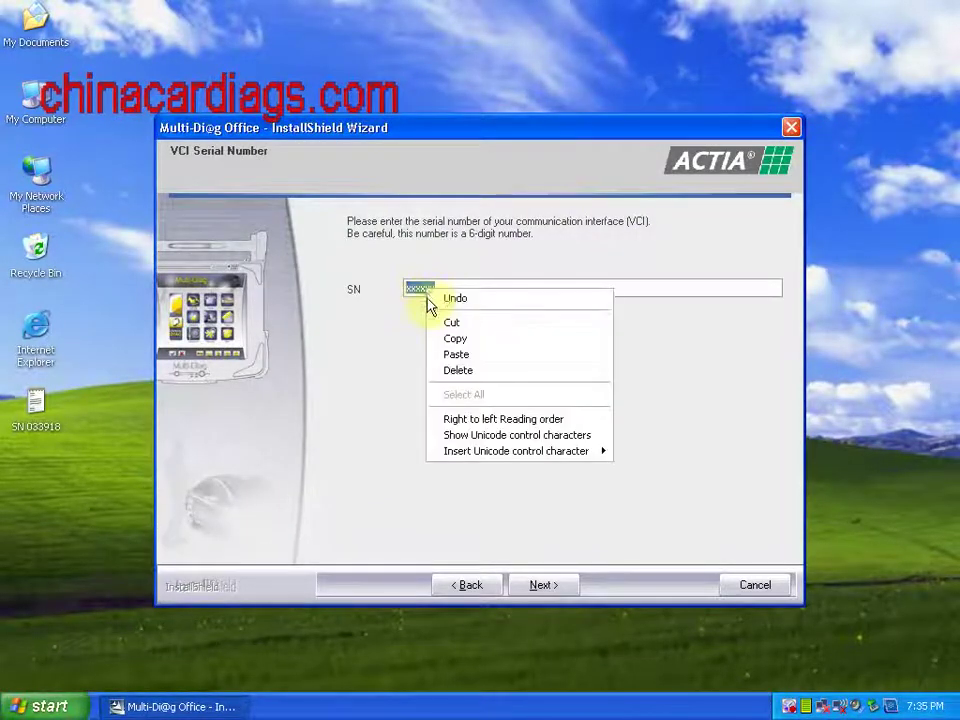
pyautogui.click(457, 354)
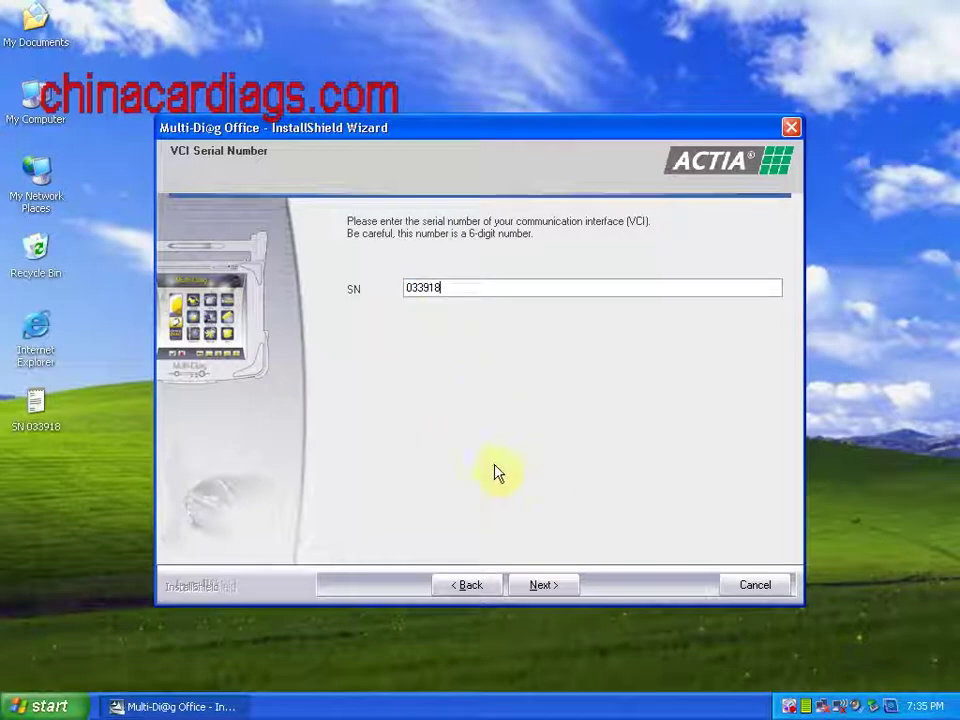
pyautogui.click(537, 585)
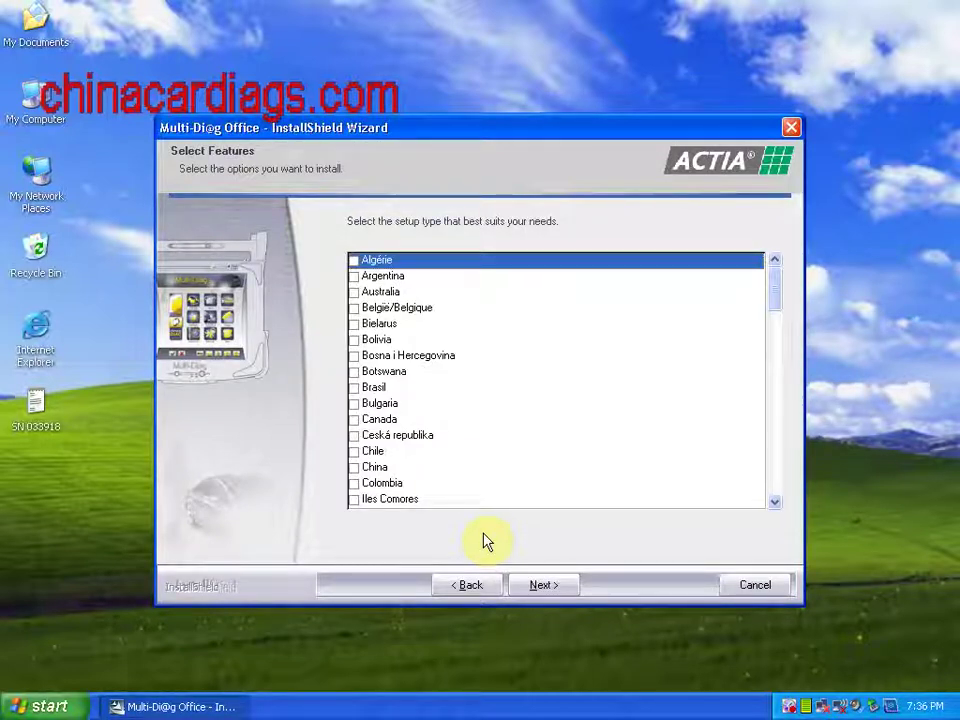
# - Deselect France in the installer's list of country setup types
pyautogui.click(394, 499)
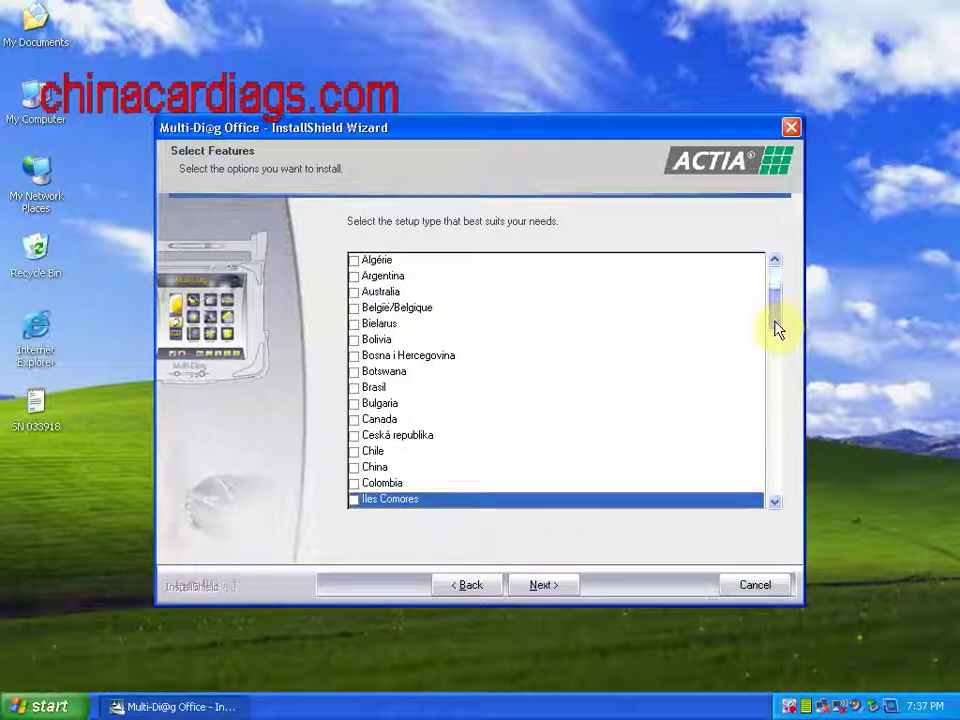
pyautogui.click(776, 503)
pyautogui.click(776, 503)
pyautogui.click(776, 503)
pyautogui.click(776, 503)
pyautogui.click(776, 503)
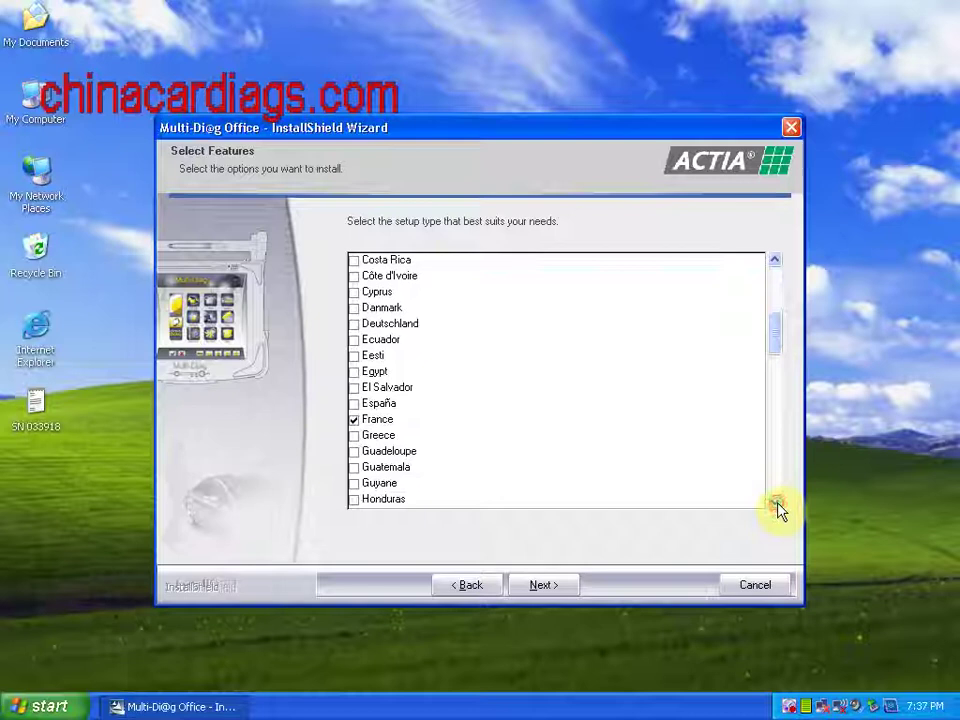
pyautogui.click(378, 421)
pyautogui.click(355, 420)
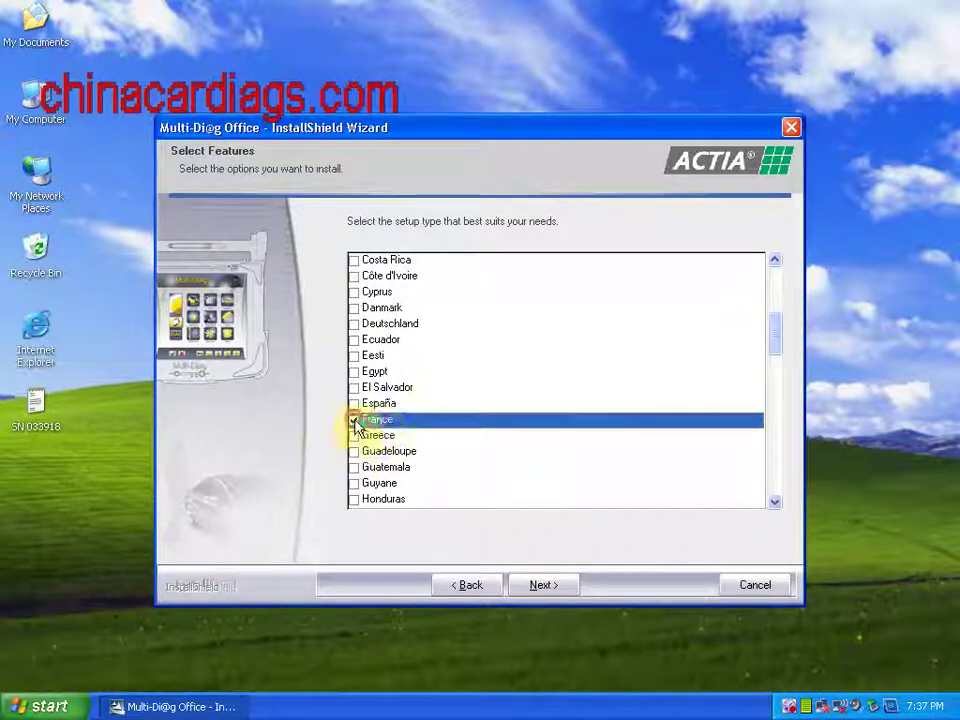
# - Select USA as the country setup type and confirm the choice
pyautogui.click(379, 501)
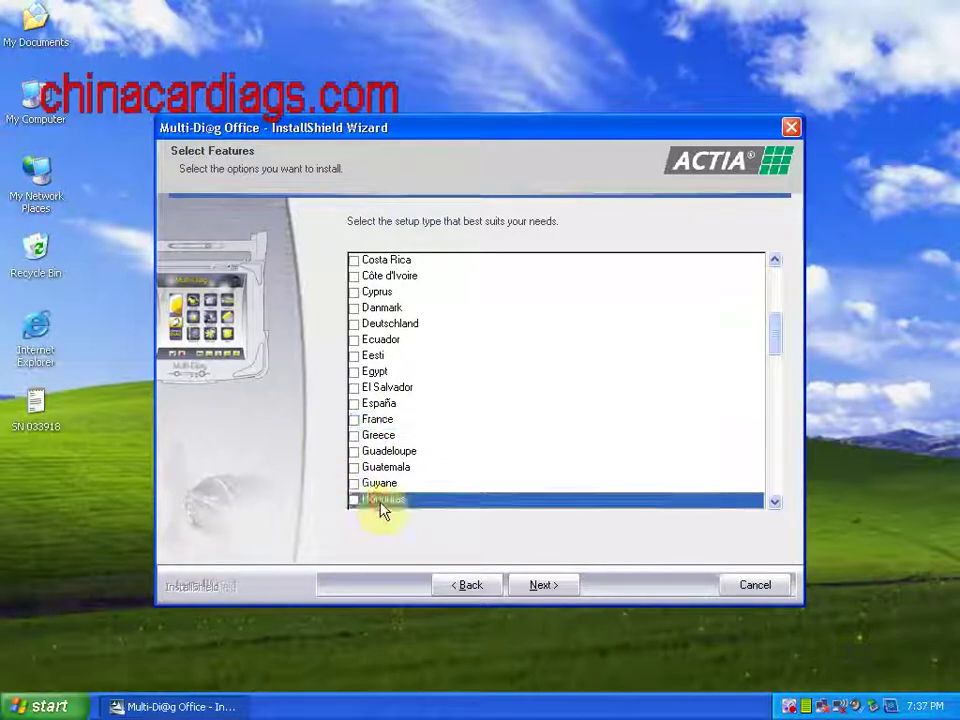
pyautogui.moveTo(776, 502); pyautogui.dragTo(777, 506)
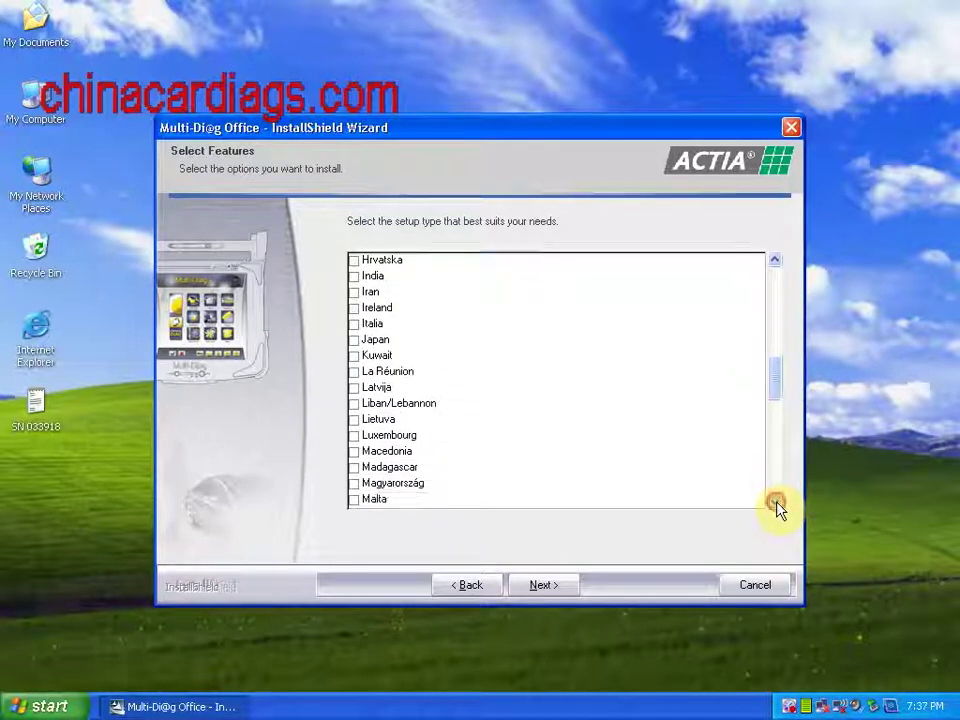
pyautogui.click(424, 499)
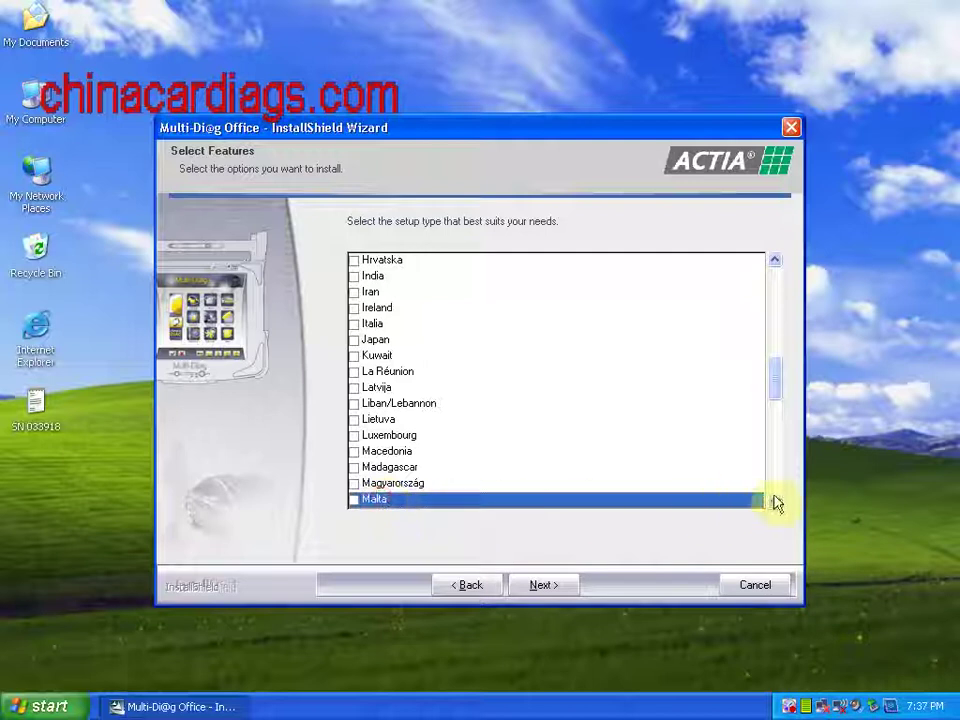
pyautogui.moveTo(777, 503); pyautogui.dragTo(777, 503)
pyautogui.click(430, 500)
pyautogui.click(777, 503)
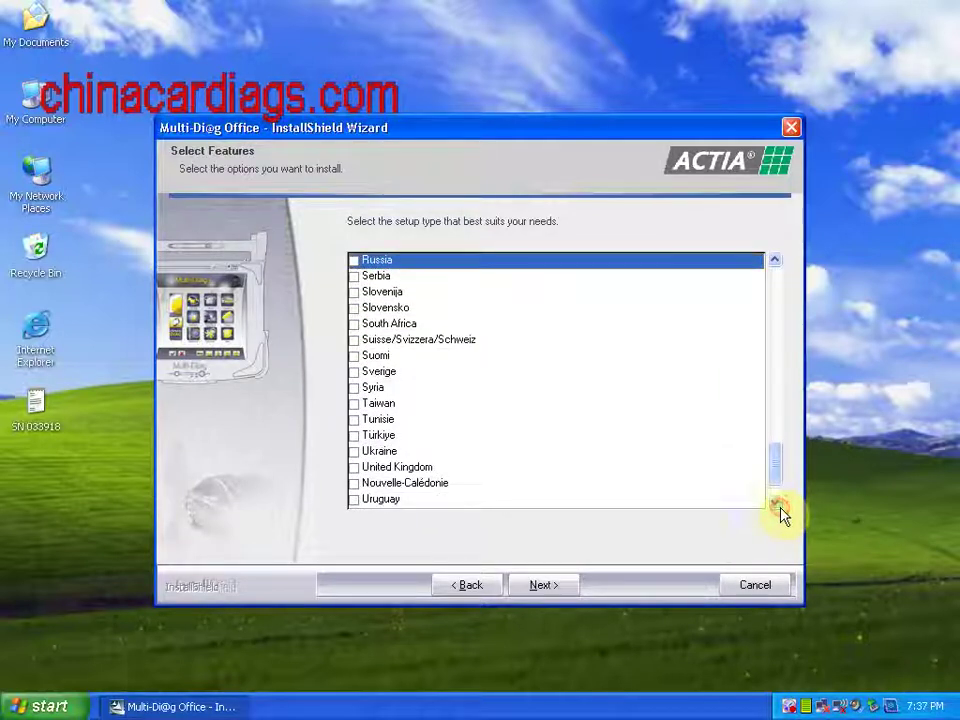
pyautogui.click(777, 503)
pyautogui.click(366, 502)
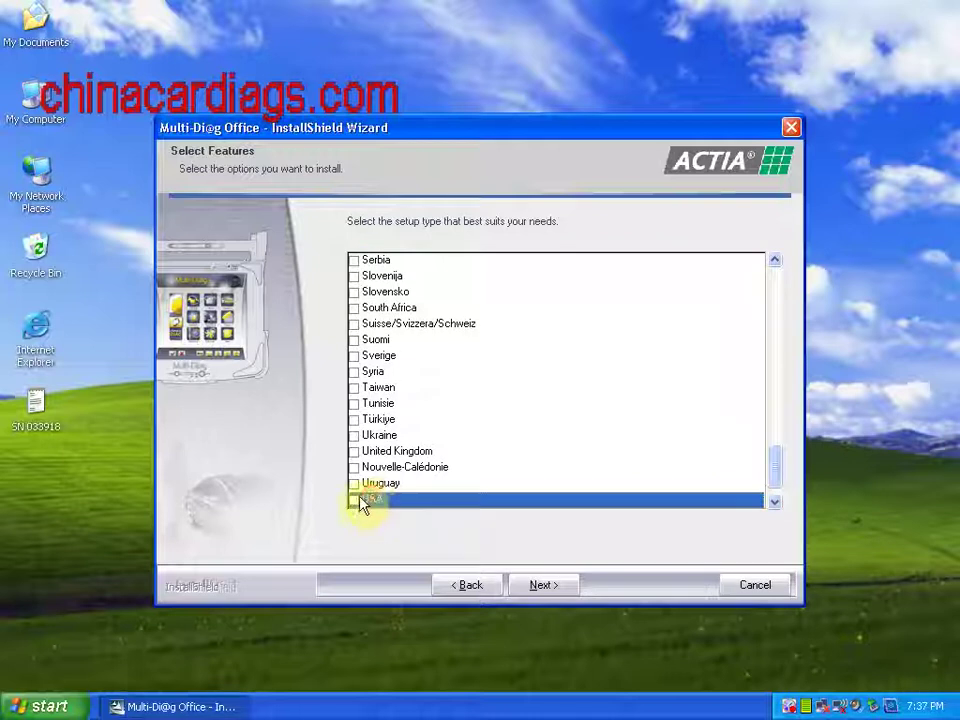
pyautogui.click(355, 499)
pyautogui.click(775, 502)
pyautogui.click(775, 502)
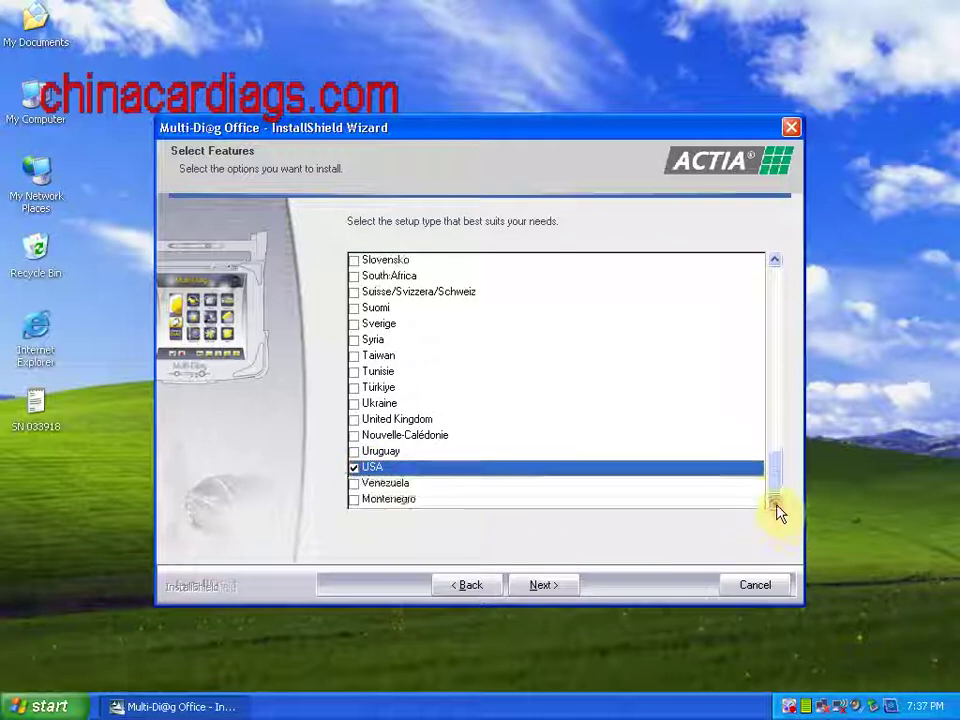
pyautogui.click(560, 588)
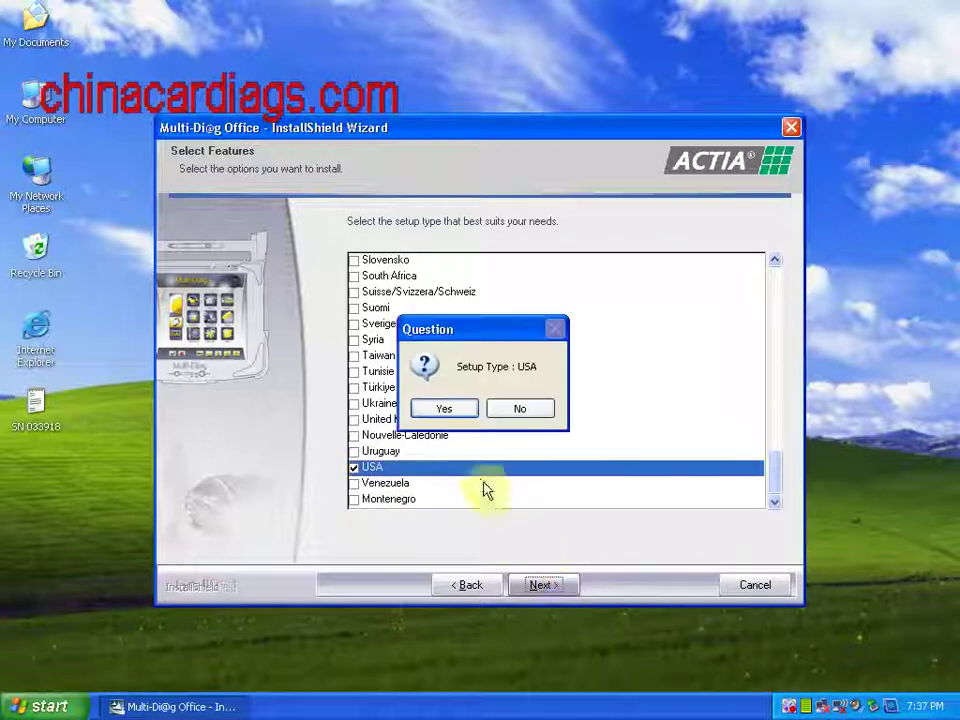
pyautogui.click(444, 410)
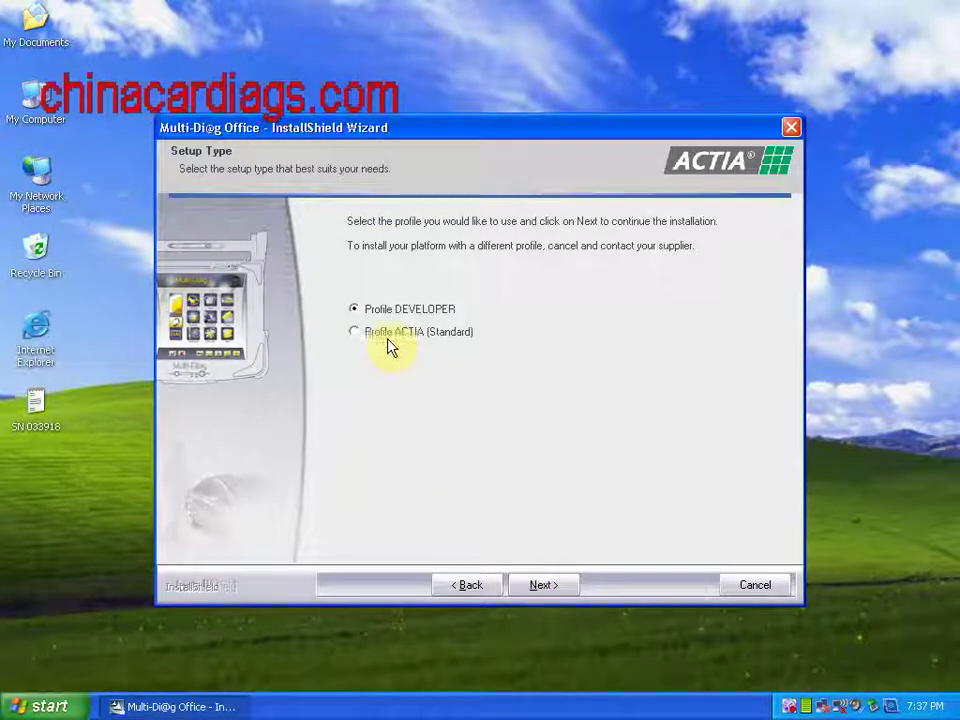
# - Install with Profile ACTIA (Standard) and finish the setup with an immediate computer restart
pyautogui.click(356, 333)
pyautogui.click(542, 588)
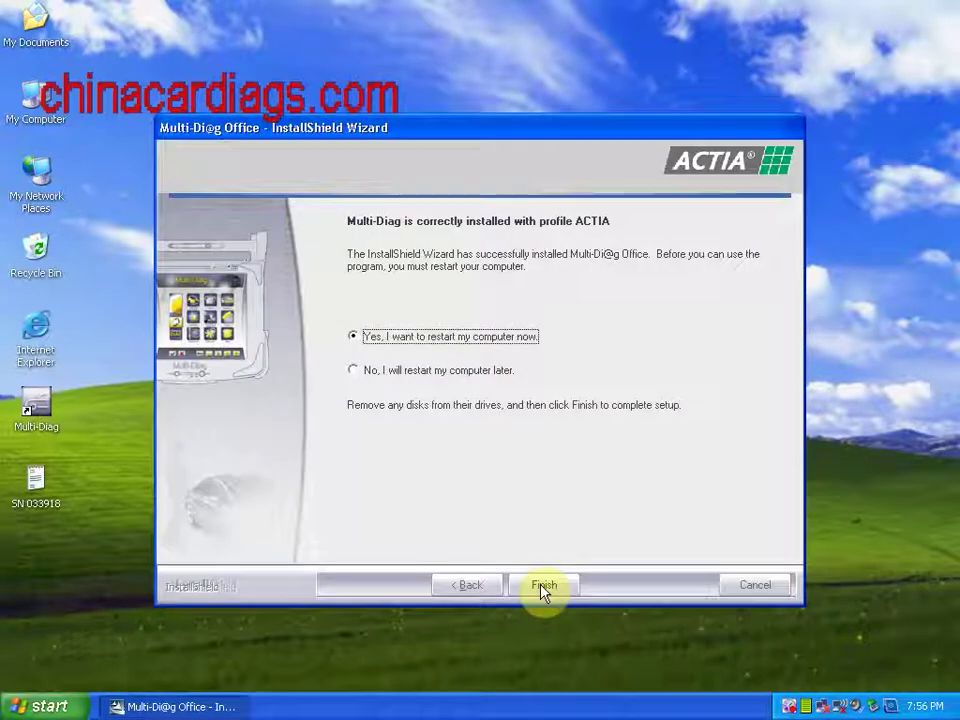
pyautogui.click(543, 586)
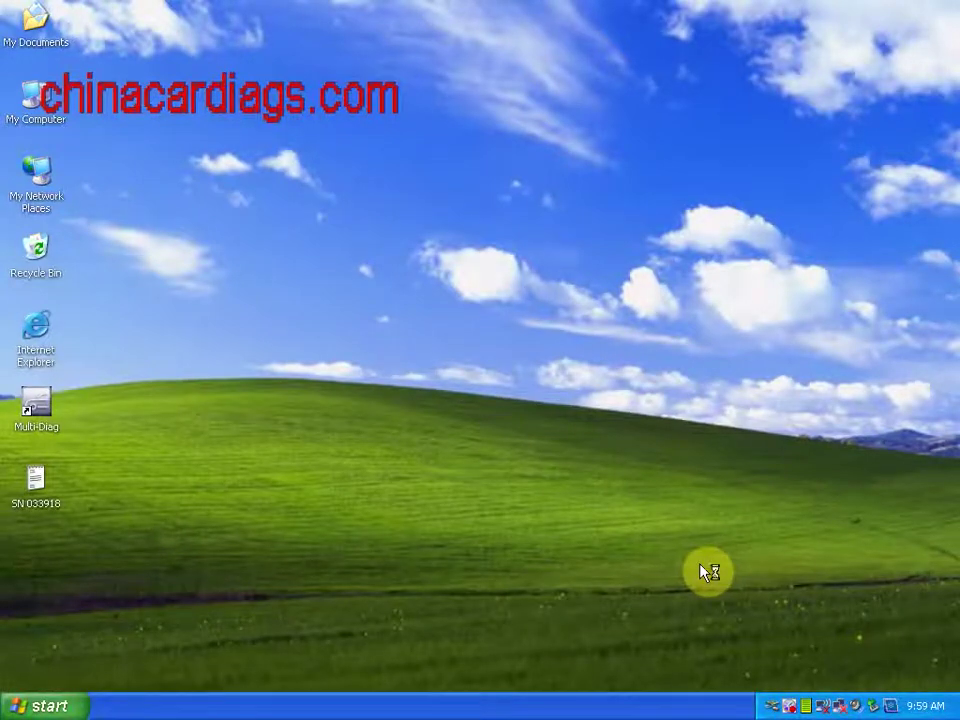
# - Install the PassThru+ XS USB Driver through the Found New Hardware Wizard and close the wizard
pyautogui.click(389, 399)
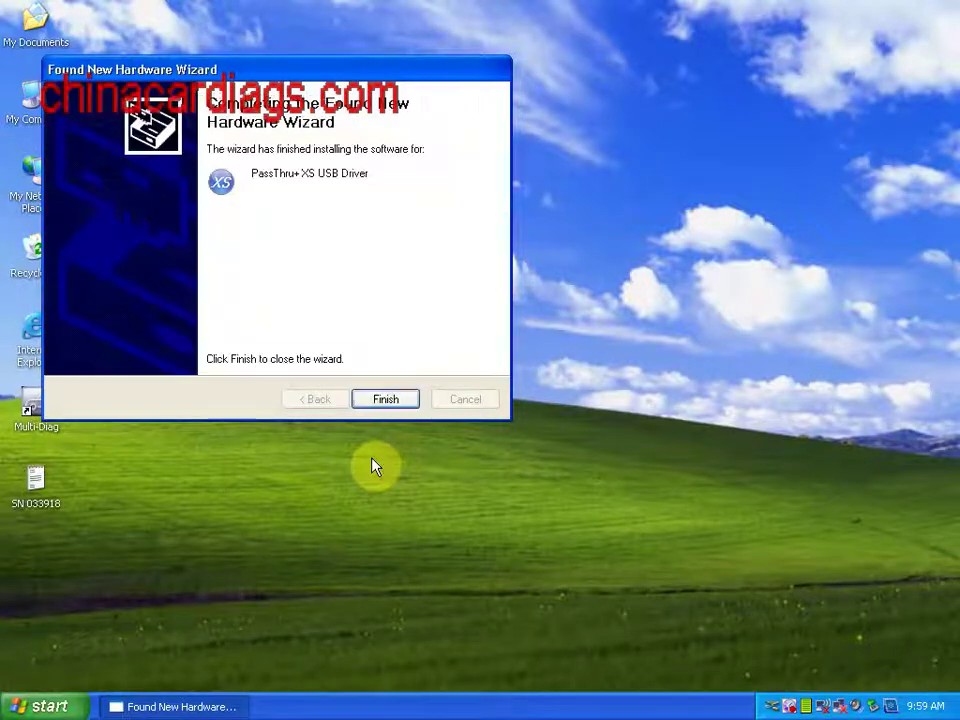
pyautogui.click(385, 398)
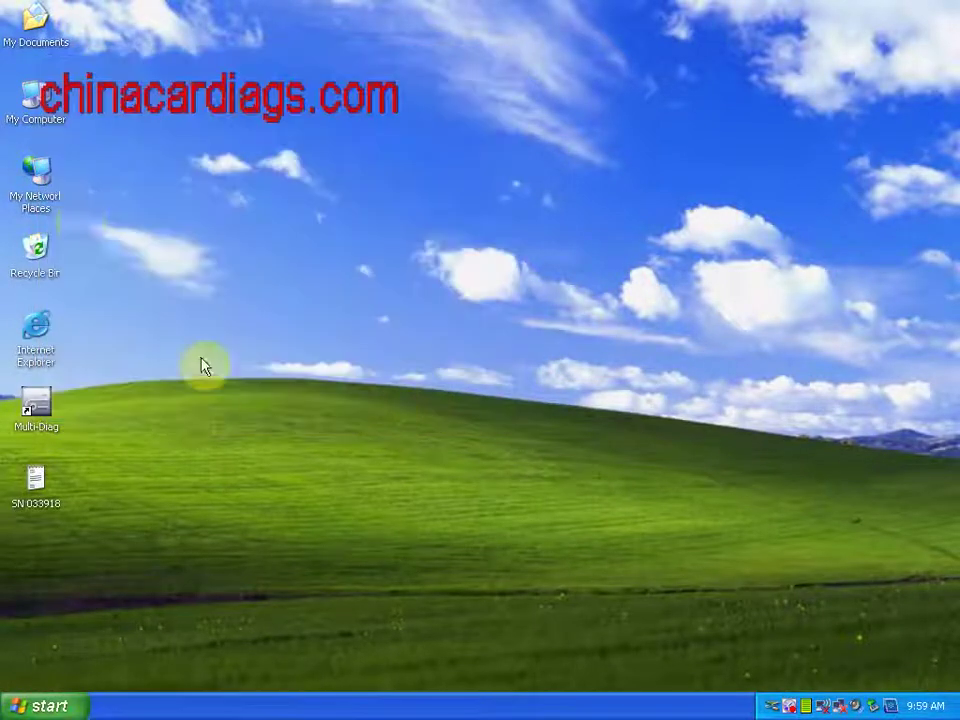
# - Open Device Manager in Computer Management and check the driver listed under I+ME ACTIA XS Device
pyautogui.rightClick(51, 106)
pyautogui.click(77, 152)
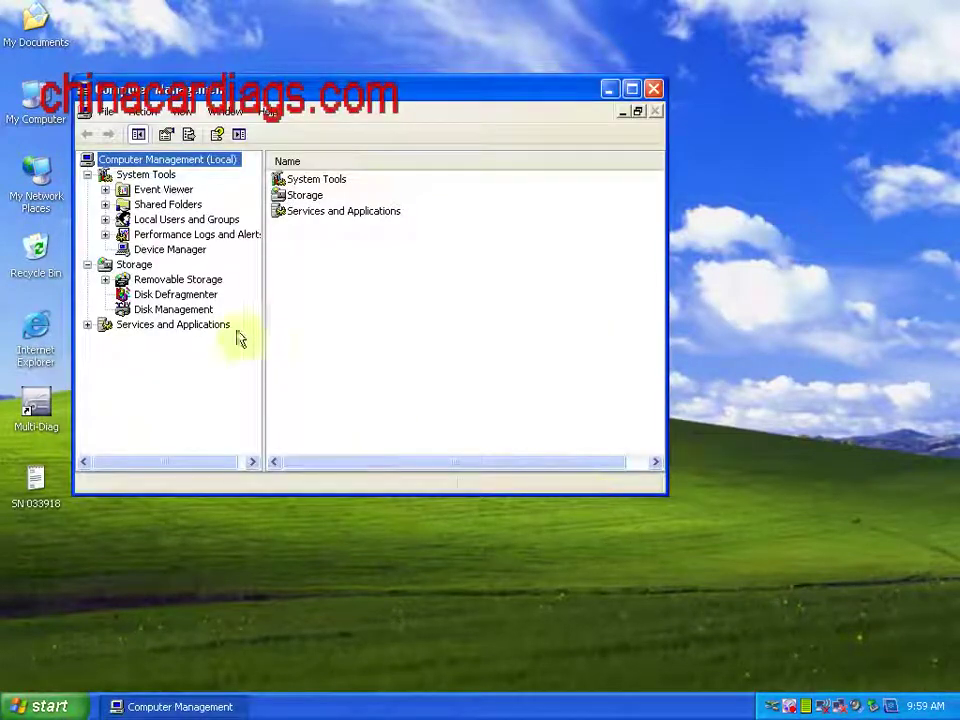
pyautogui.click(170, 250)
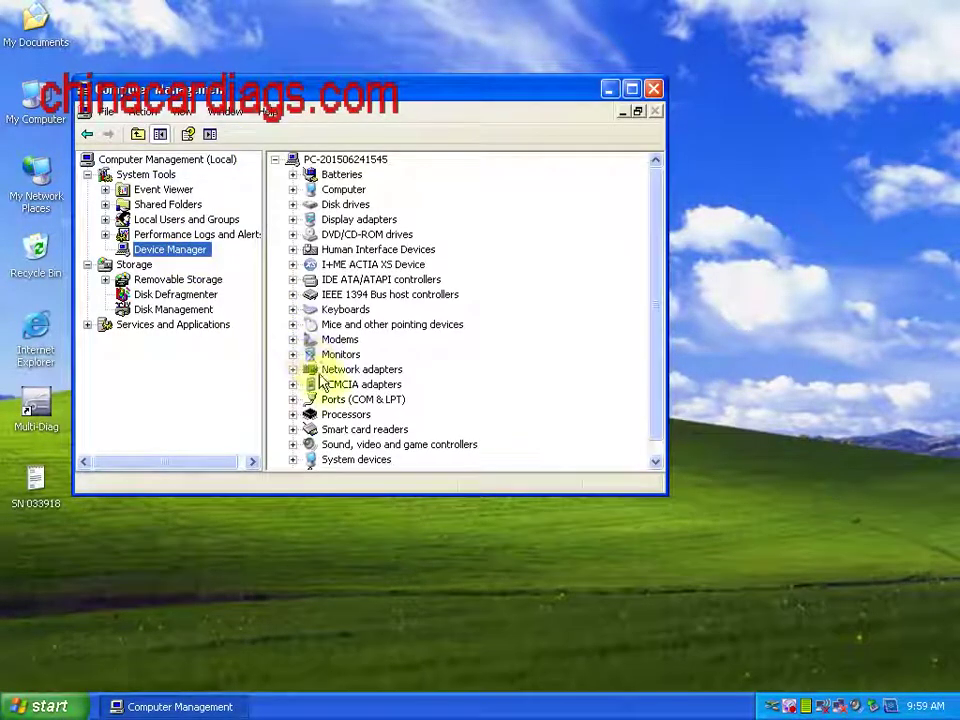
pyautogui.click(657, 380)
pyautogui.click(292, 251)
pyautogui.click(366, 266)
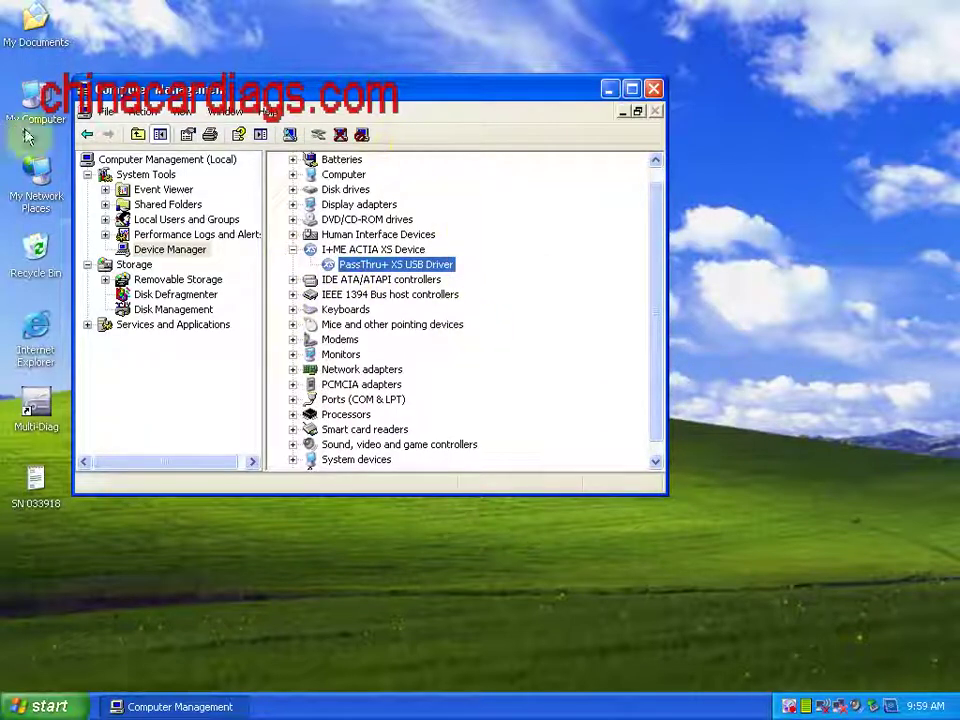
# - Launch Multi-Diag from the desktop and open the Volkswagen vehicle model list
pyautogui.click(36, 402)
pyautogui.rightClick(40, 405)
pyautogui.click(70, 412)
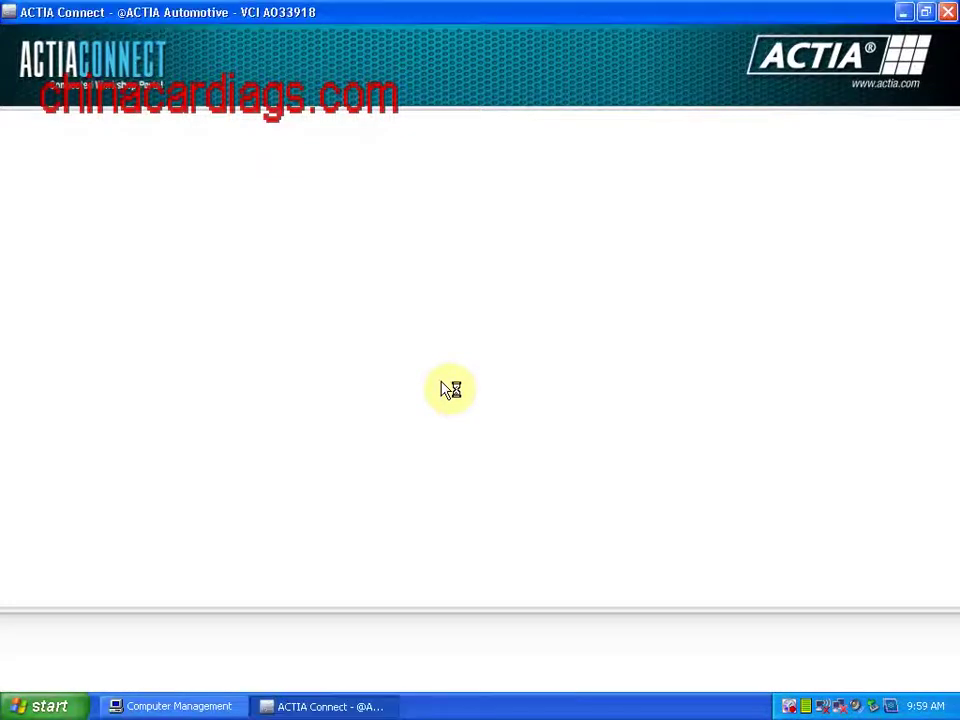
pyautogui.click(478, 446)
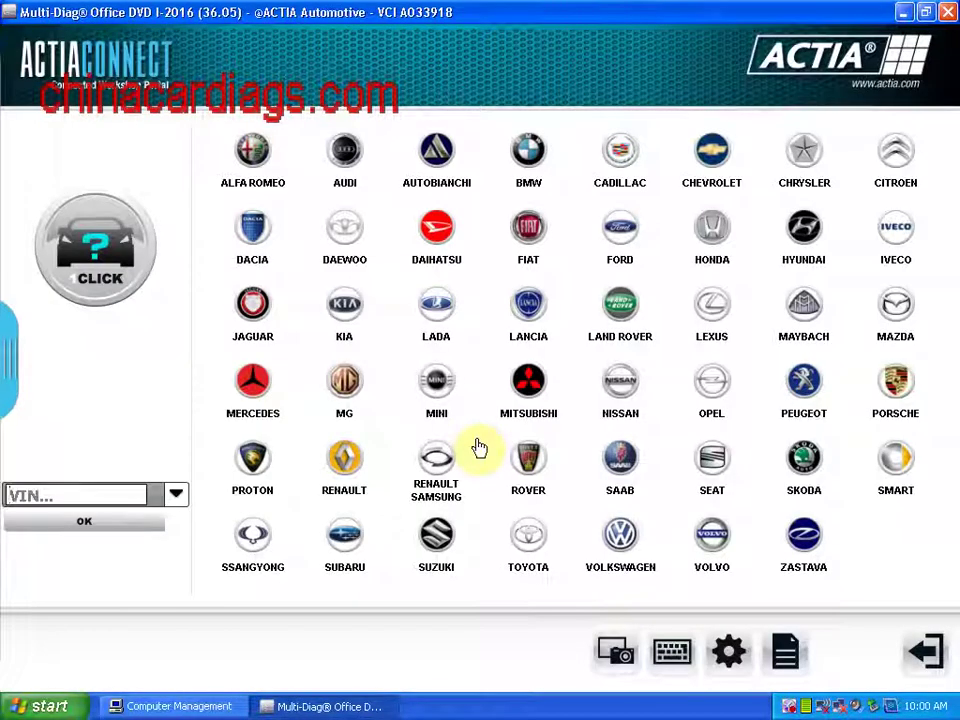
pyautogui.click(615, 540)
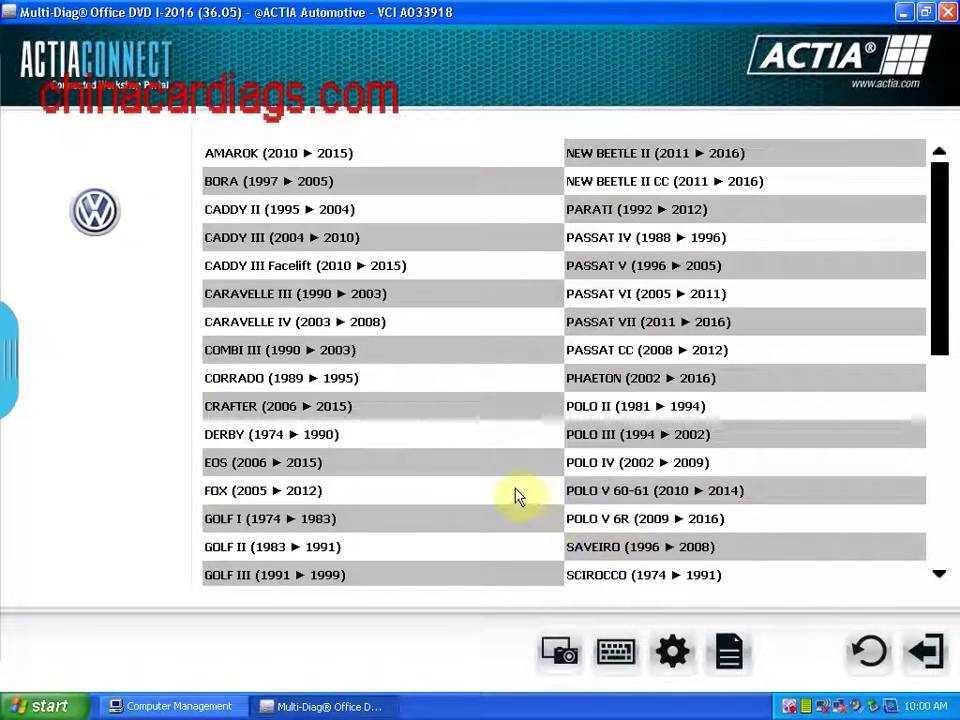
# - Select PASSAT VI (2005-2011) and start All systems - VAG diagnostics from its Engine section
pyautogui.click(650, 297)
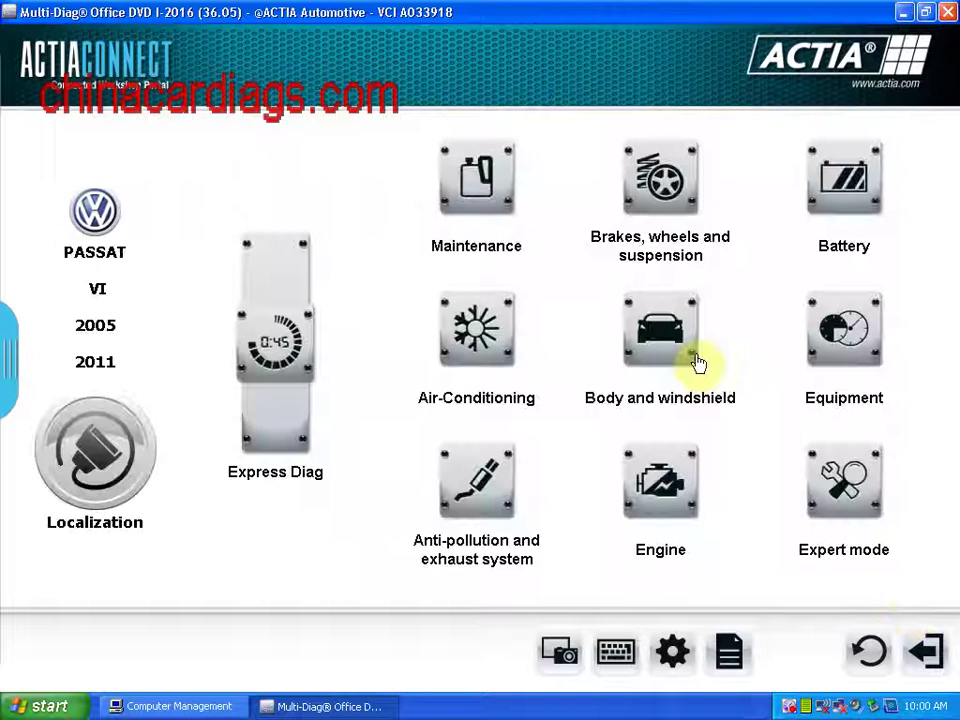
pyautogui.click(654, 485)
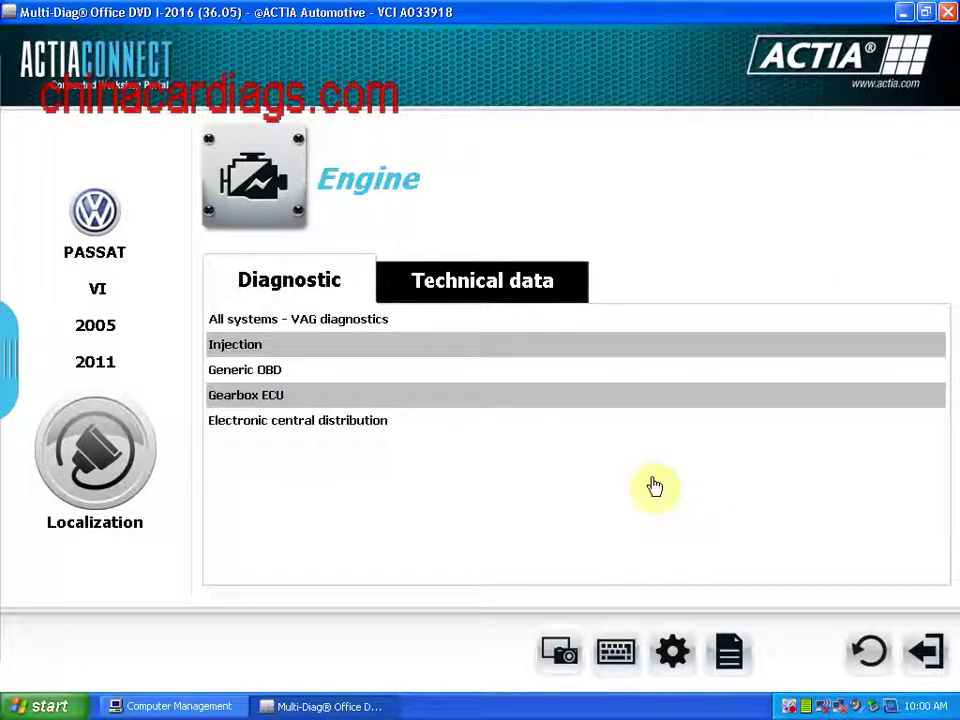
pyautogui.click(320, 320)
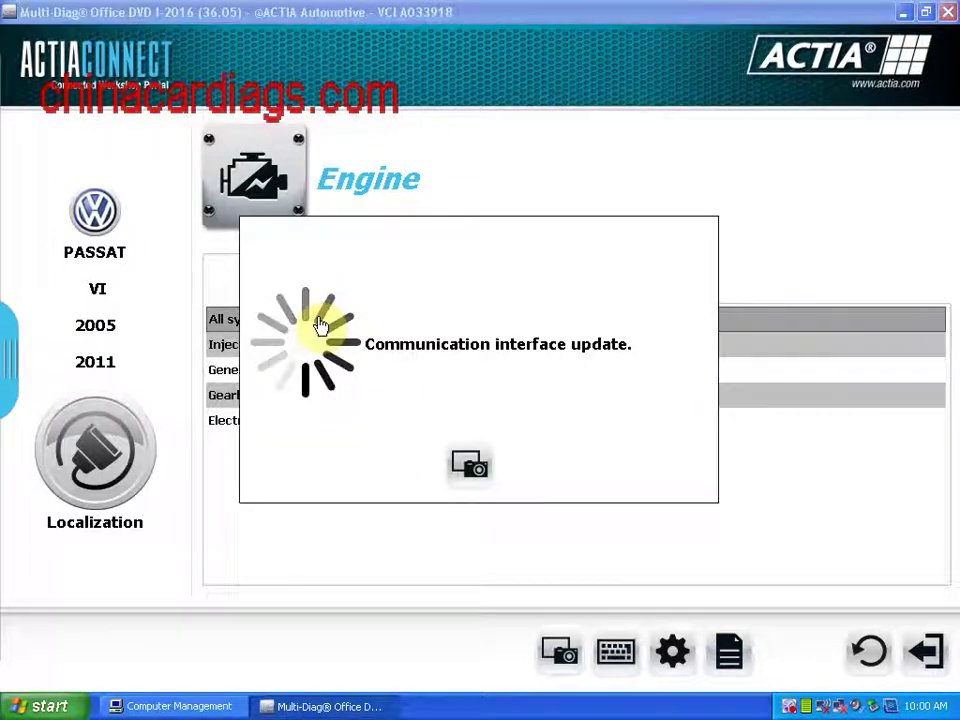
# - Check the PassThru+ XS USB Driver in Device Manager while the communication interface updates, and return to Multi-Diag
pyautogui.click(190, 704)
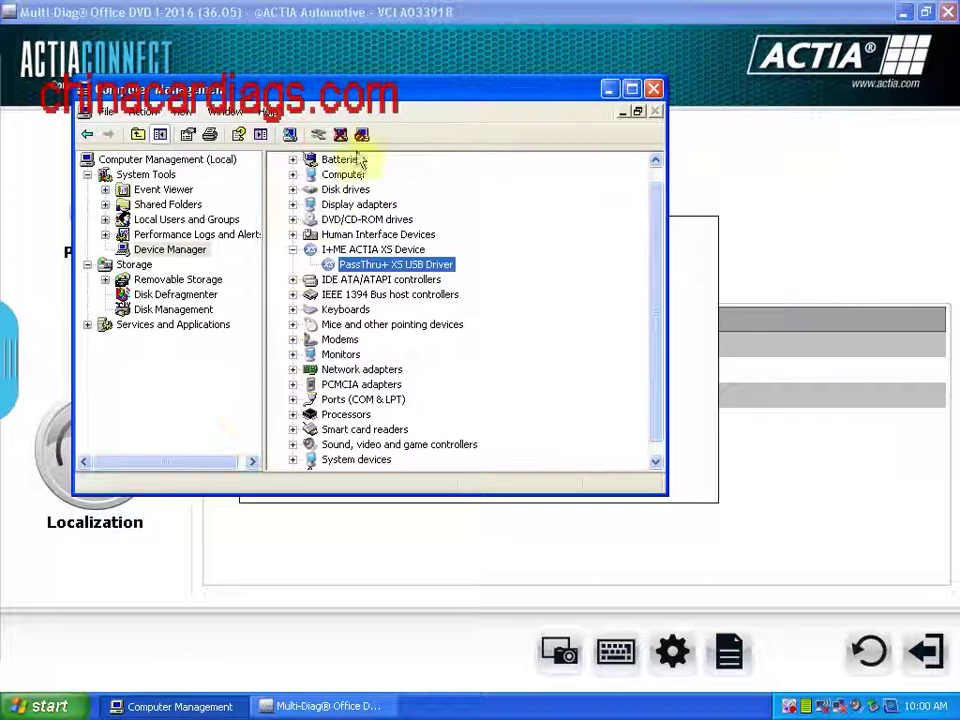
pyautogui.moveTo(379, 86); pyautogui.dragTo(306, 66)
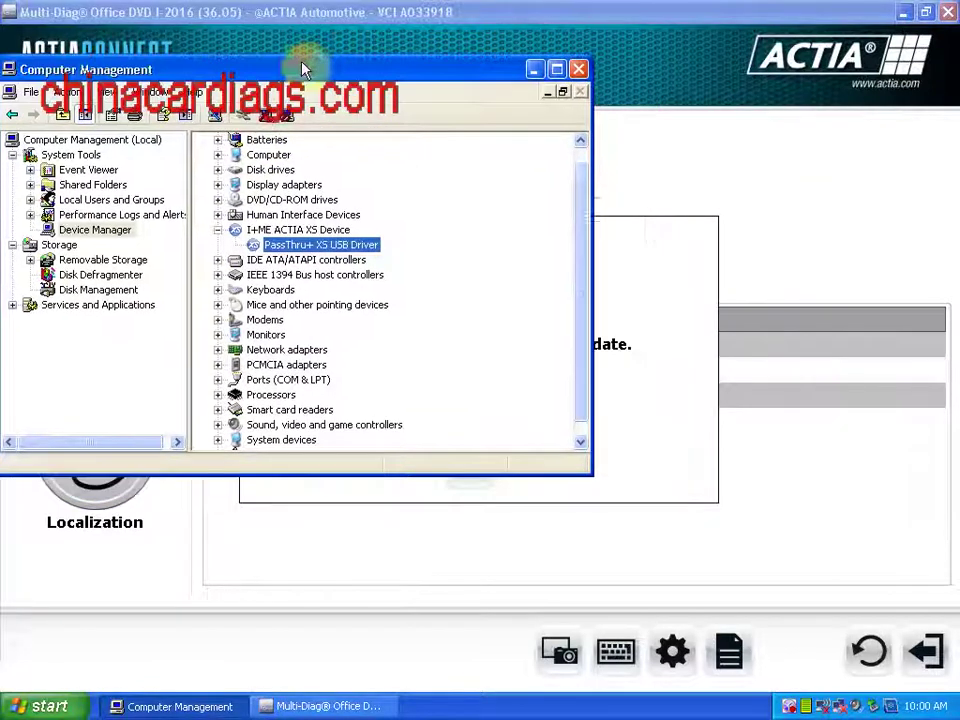
pyautogui.click(663, 234)
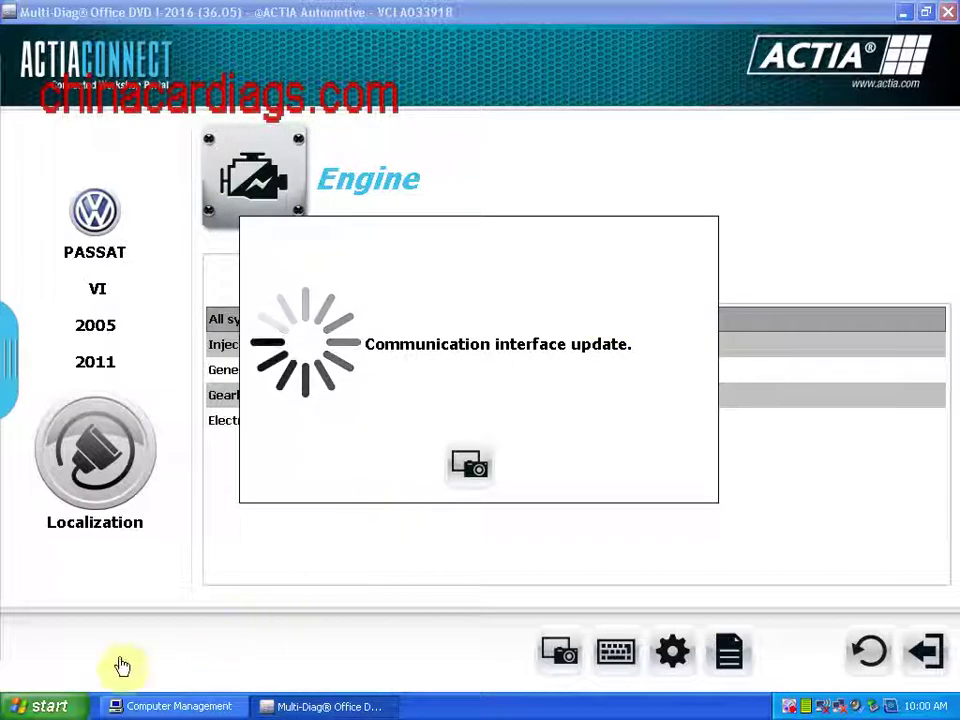
pyautogui.click(165, 707)
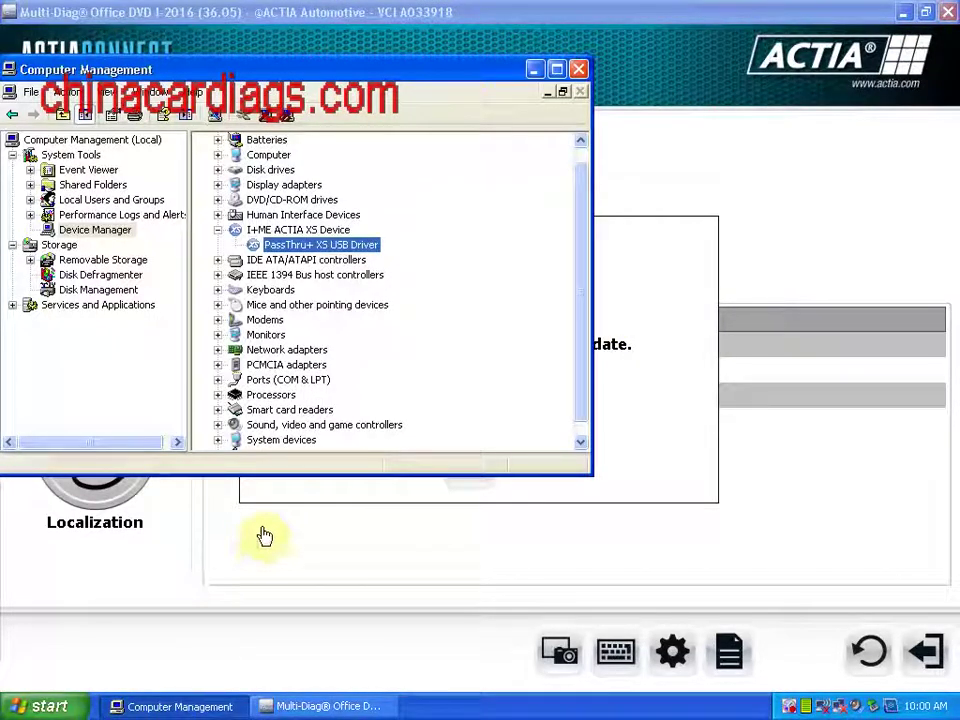
pyautogui.click(317, 495)
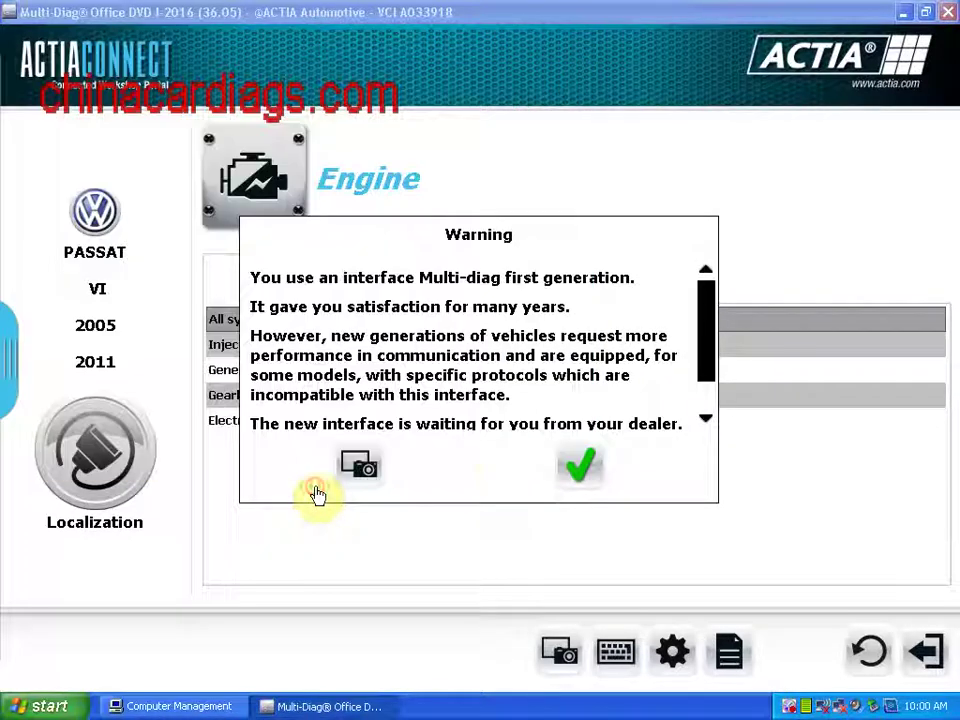
# - Acknowledge the interface warning, retry reaching the vehicle communication card once, and cancel the attempt, dismissing the remaining messages
pyautogui.click(581, 467)
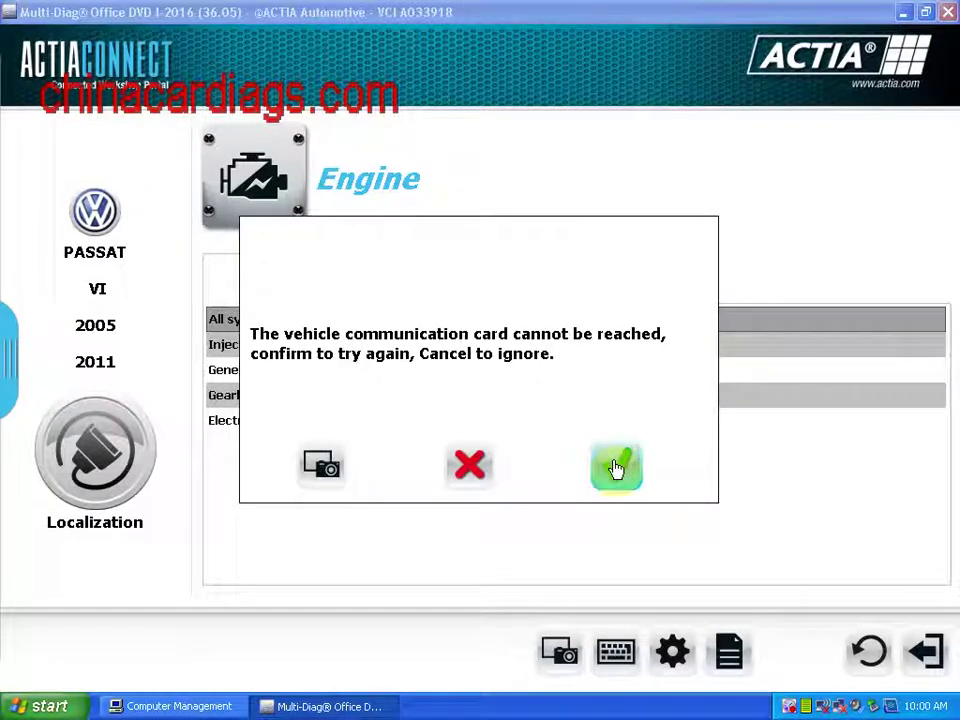
pyautogui.click(616, 467)
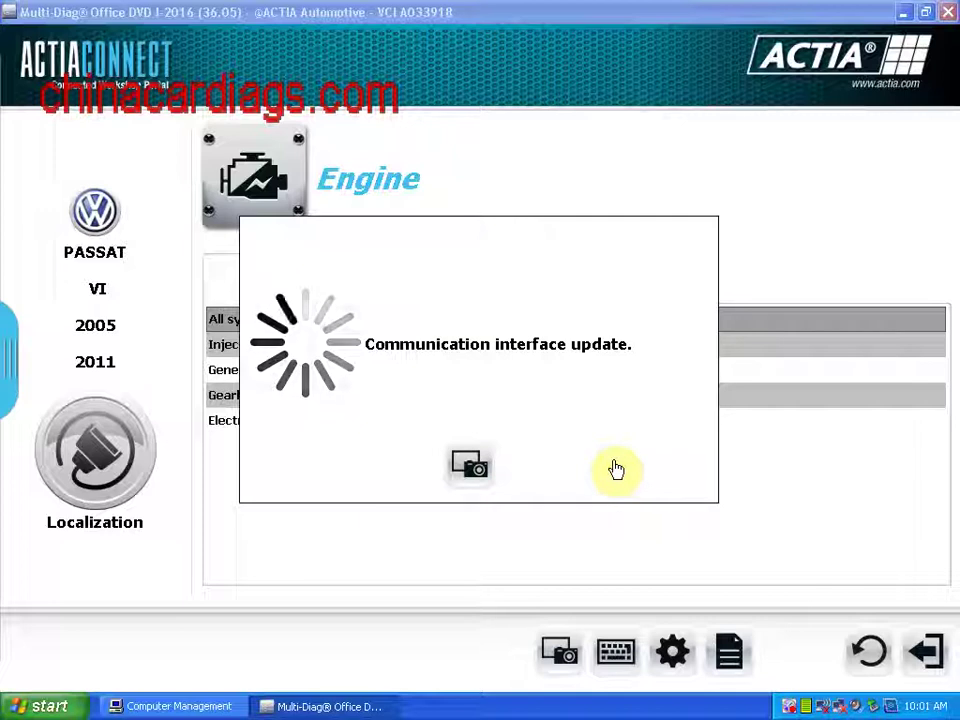
pyautogui.click(163, 705)
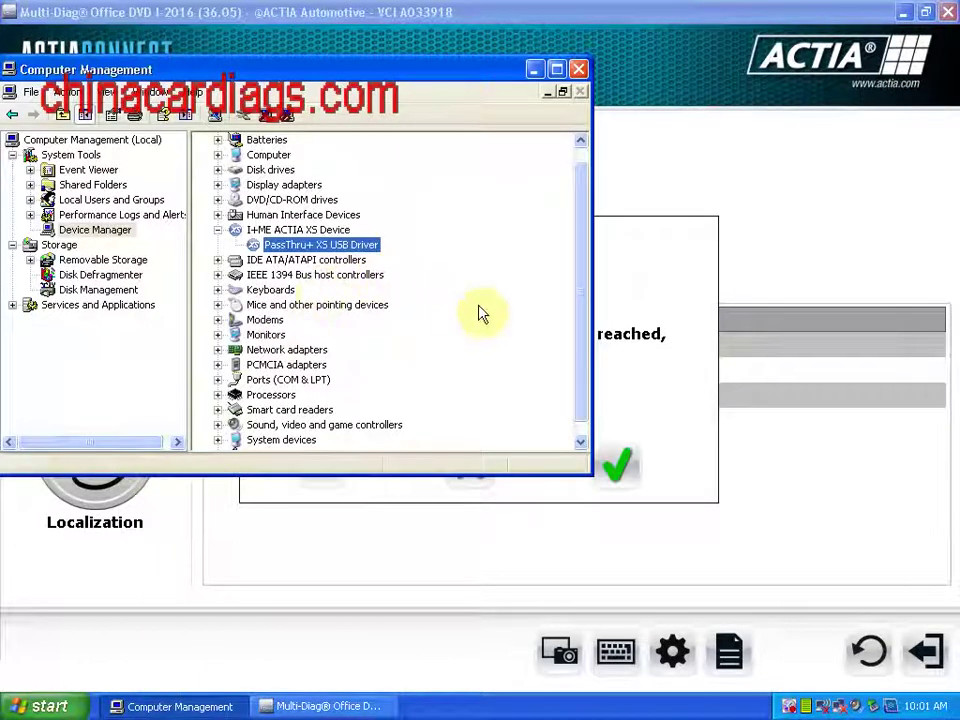
pyautogui.click(629, 377)
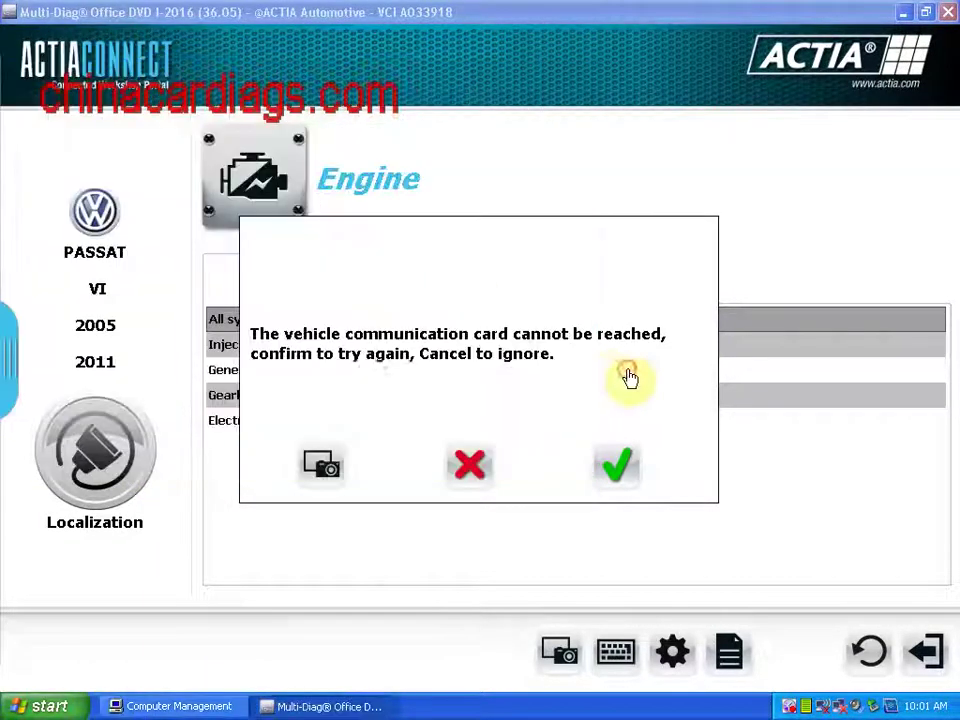
pyautogui.click(469, 465)
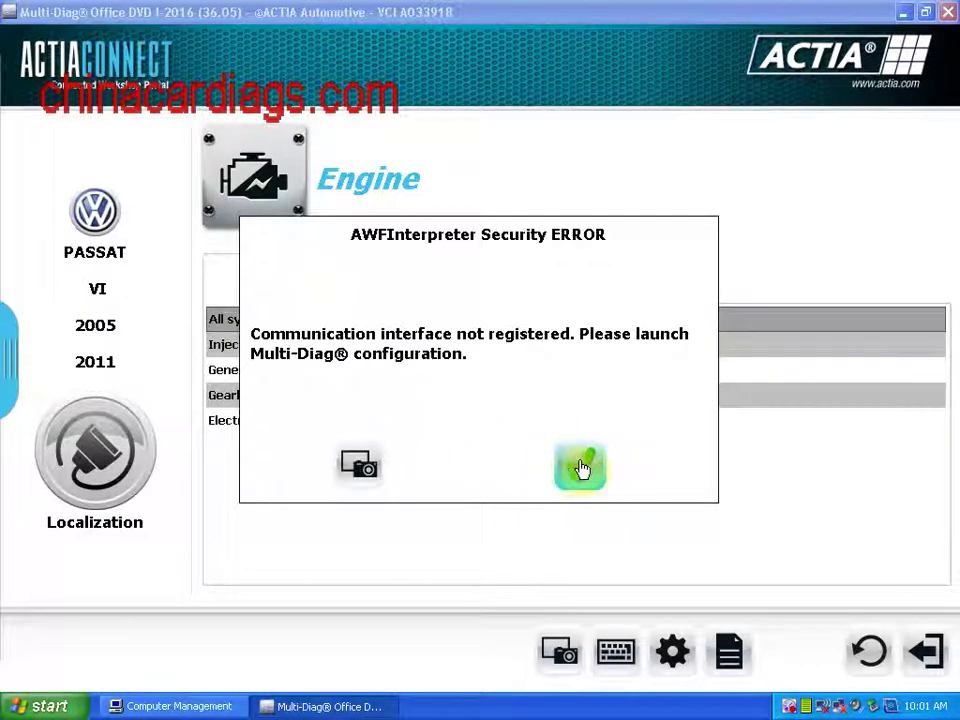
pyautogui.click(580, 466)
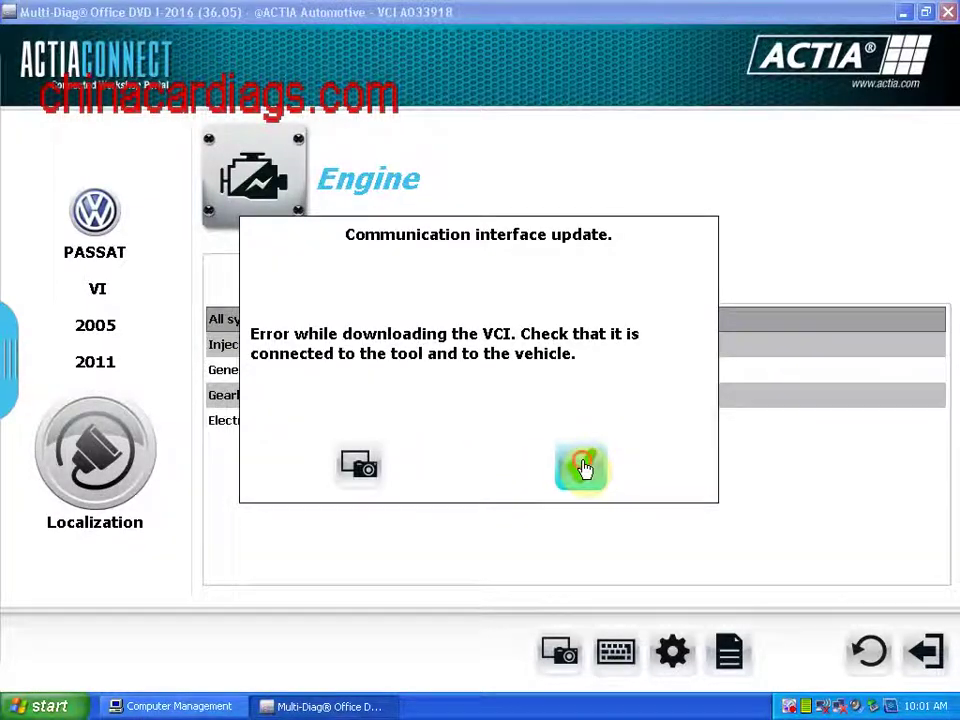
pyautogui.click(582, 467)
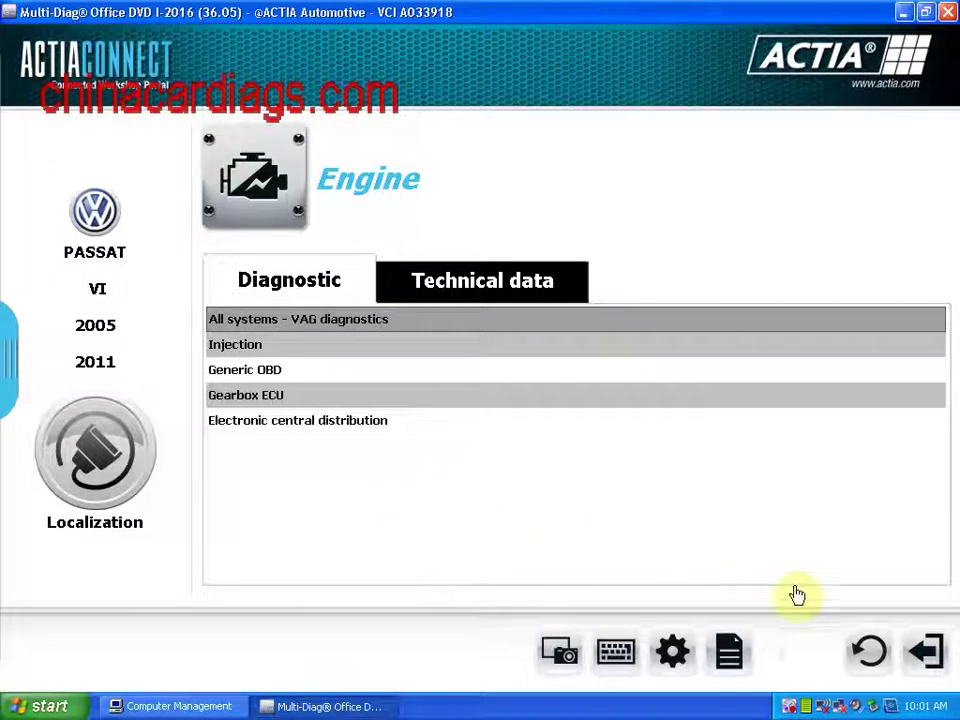
# - Return to the vehicle brand overview and start the 1Click vehicle identification, confirming that the key is on
pyautogui.click(860, 655)
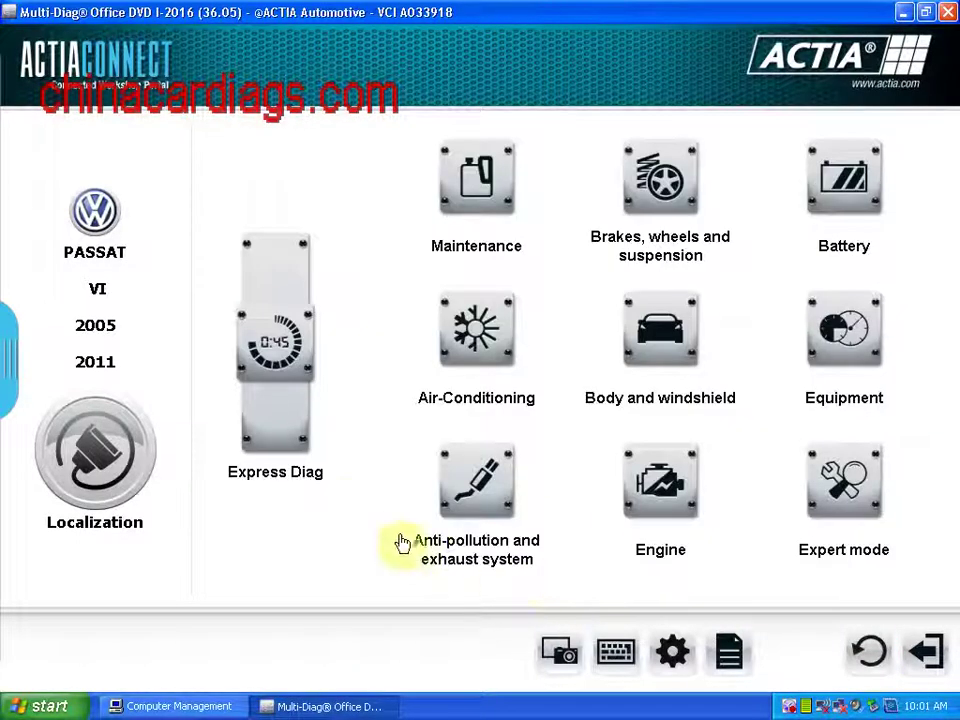
pyautogui.click(838, 640)
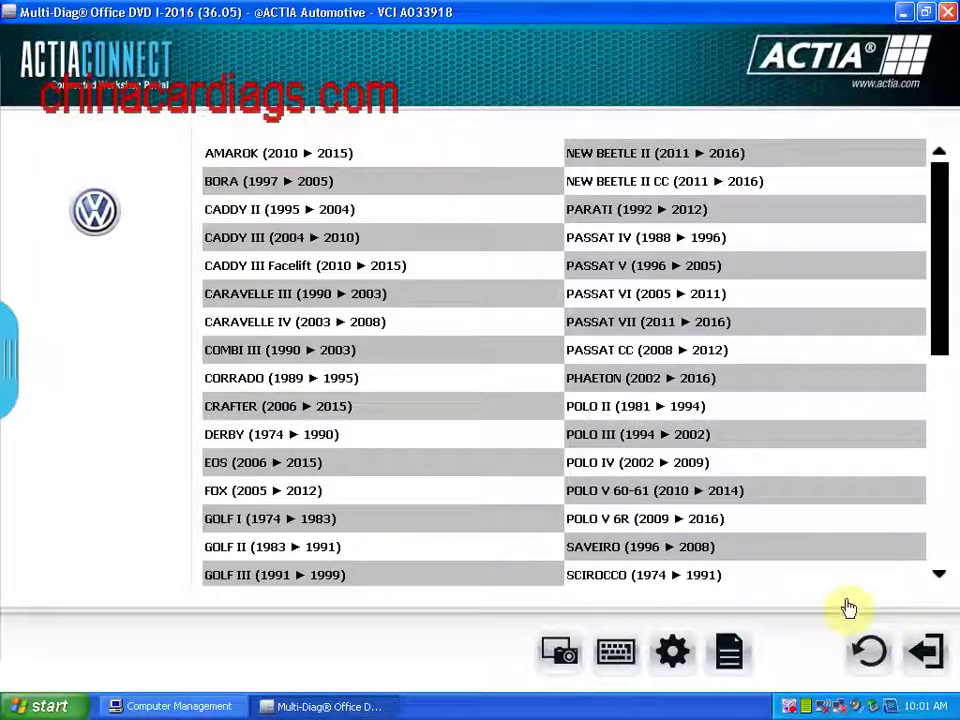
pyautogui.click(868, 650)
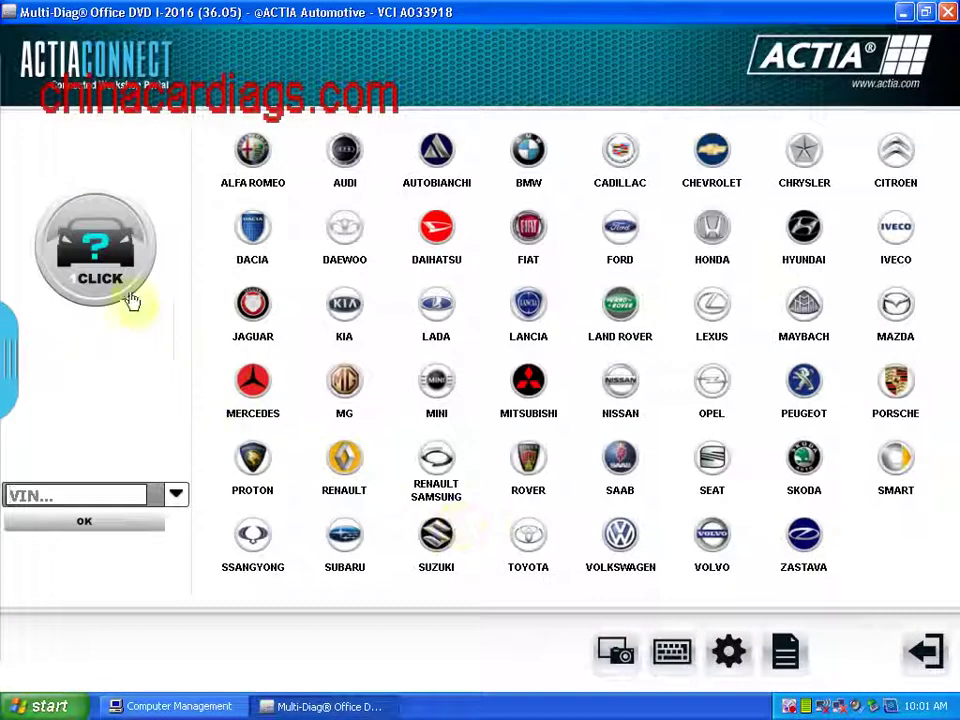
pyautogui.click(100, 252)
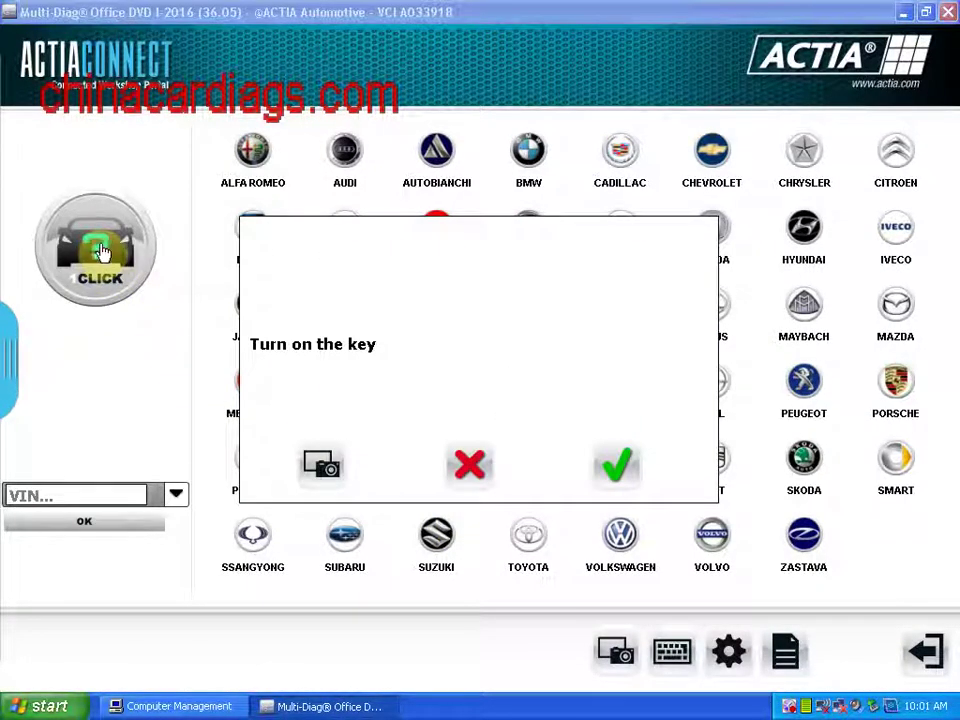
pyautogui.click(627, 472)
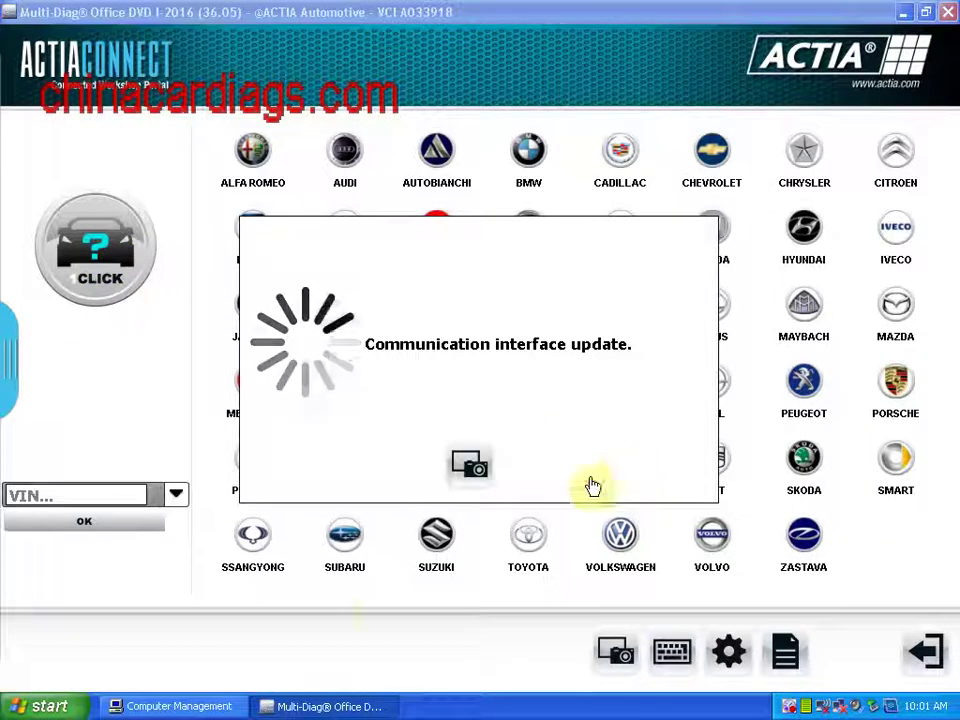
# - Monitor the VCI driver in Computer Management during the 1Click interface update
pyautogui.click(190, 706)
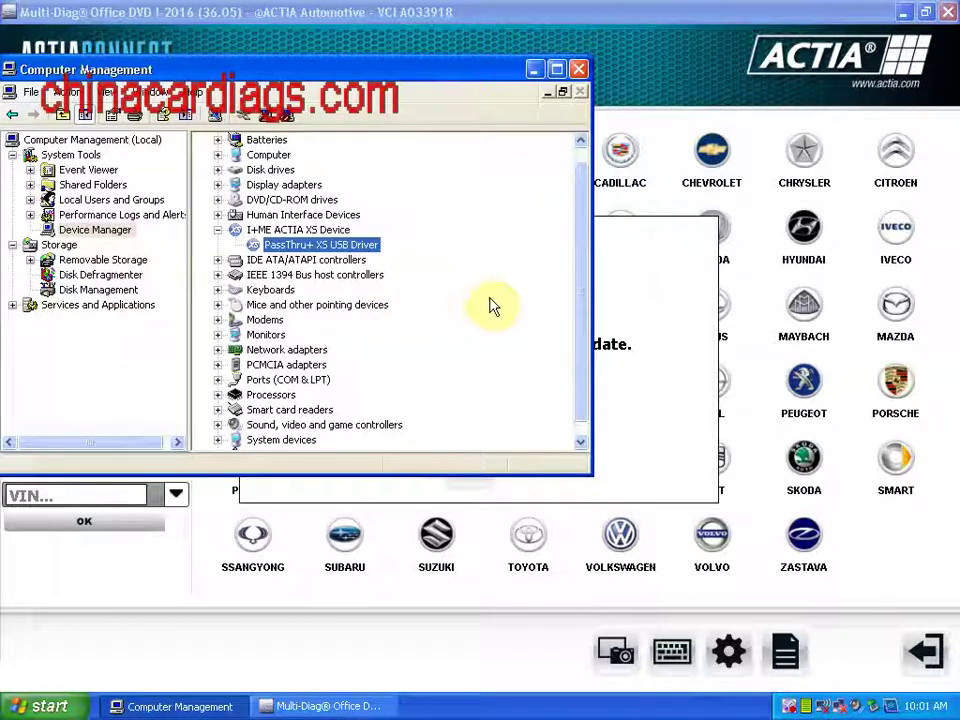
pyautogui.click(635, 291)
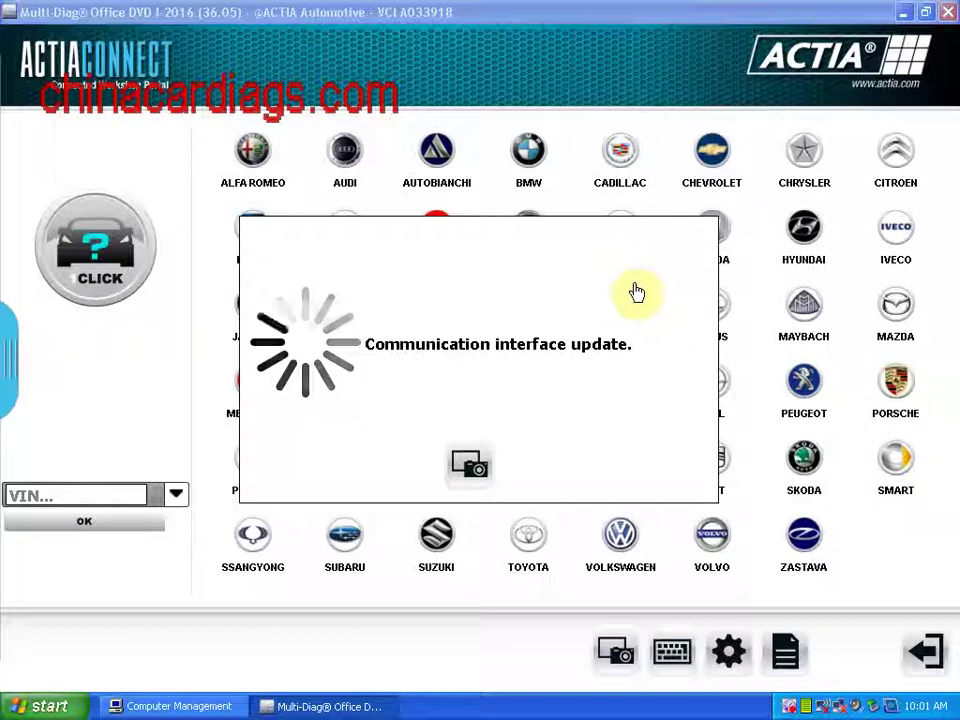
pyautogui.click(157, 703)
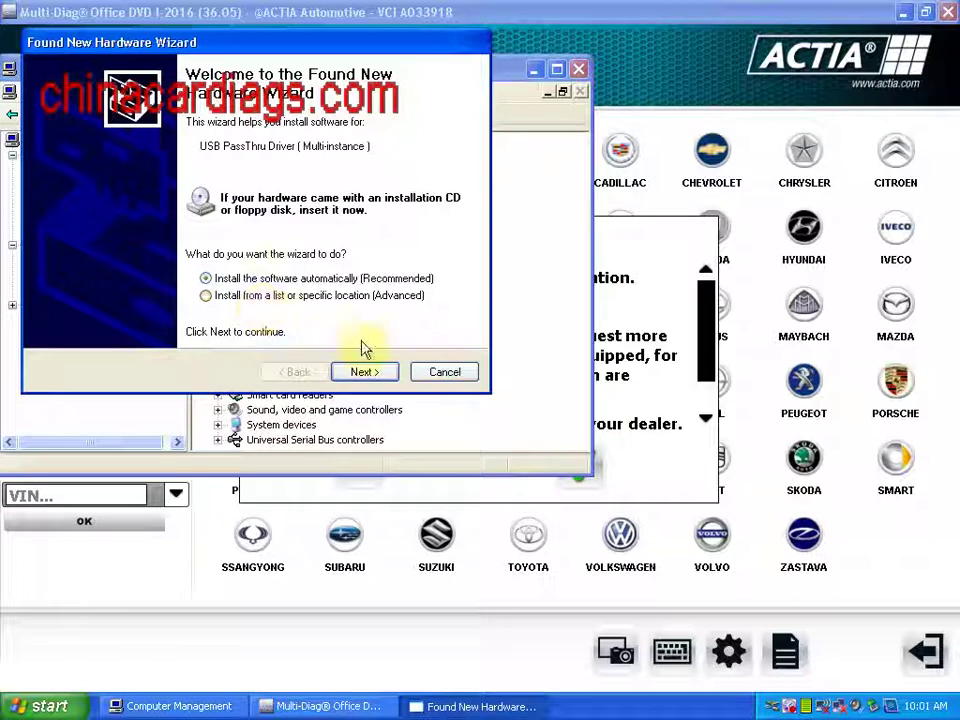
# - Have the Found New Hardware Wizard install from a specific location, including a chosen folder and excluding removable media from the search
pyautogui.click(276, 297)
pyautogui.click(385, 374)
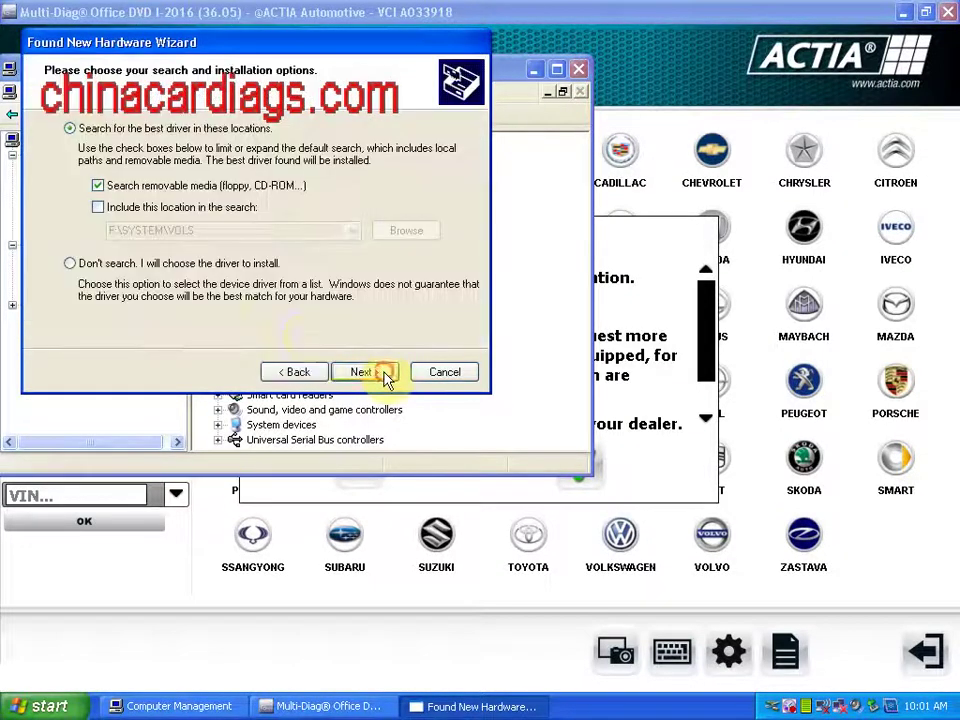
pyautogui.click(99, 207)
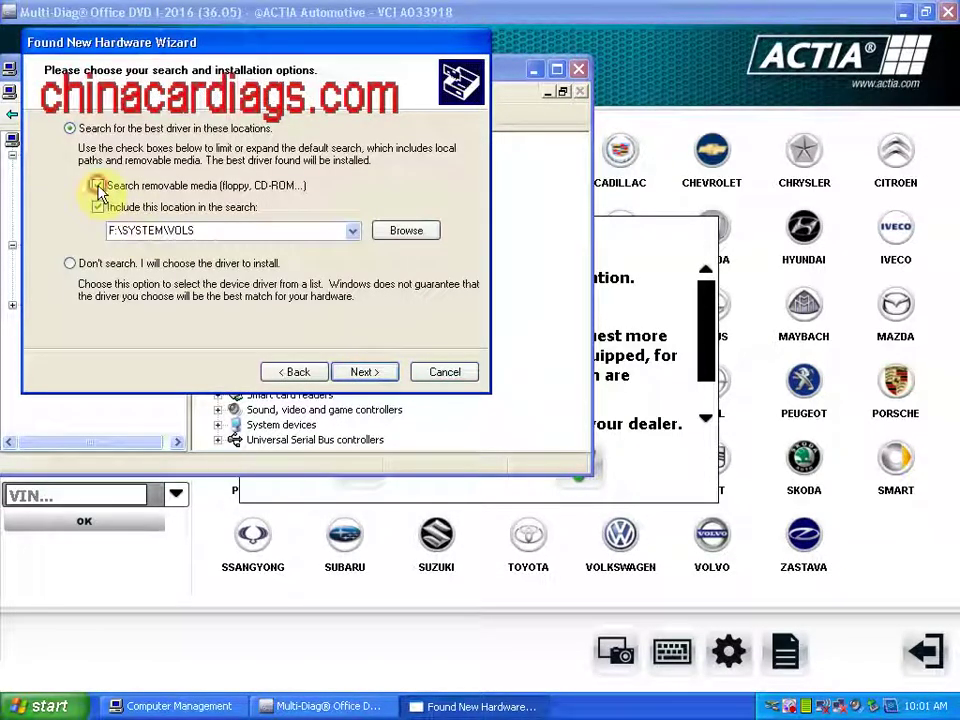
# - Install the USB PassThru Driver (Multi-instance) from the PT1G folder in C:\ACTIA\Drivers VCI and close the wizard
pyautogui.click(401, 230)
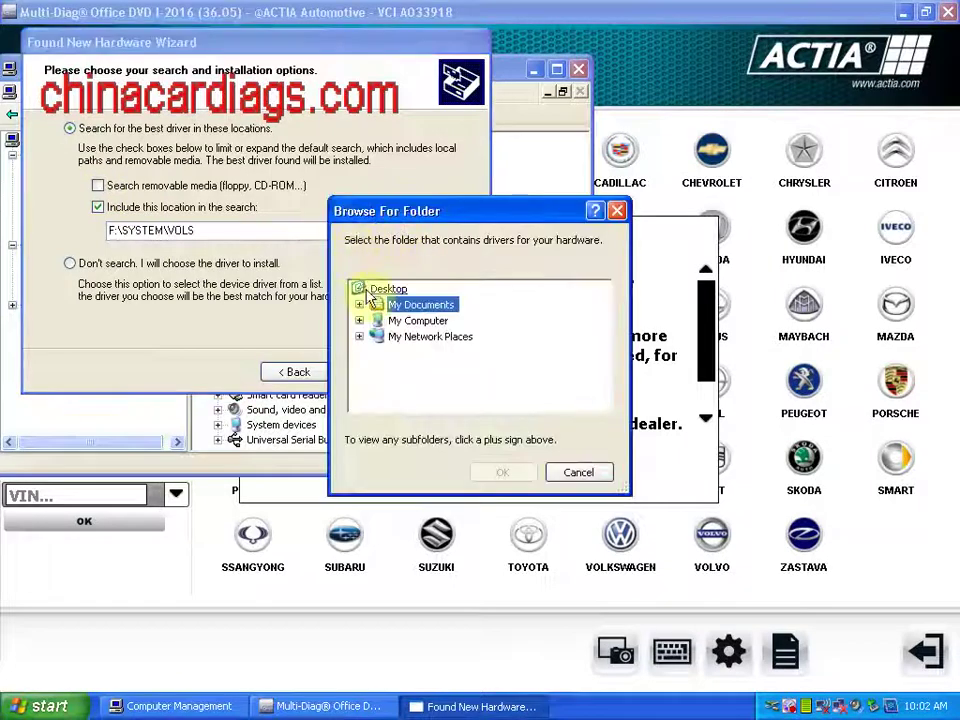
pyautogui.click(360, 321)
pyautogui.click(390, 337)
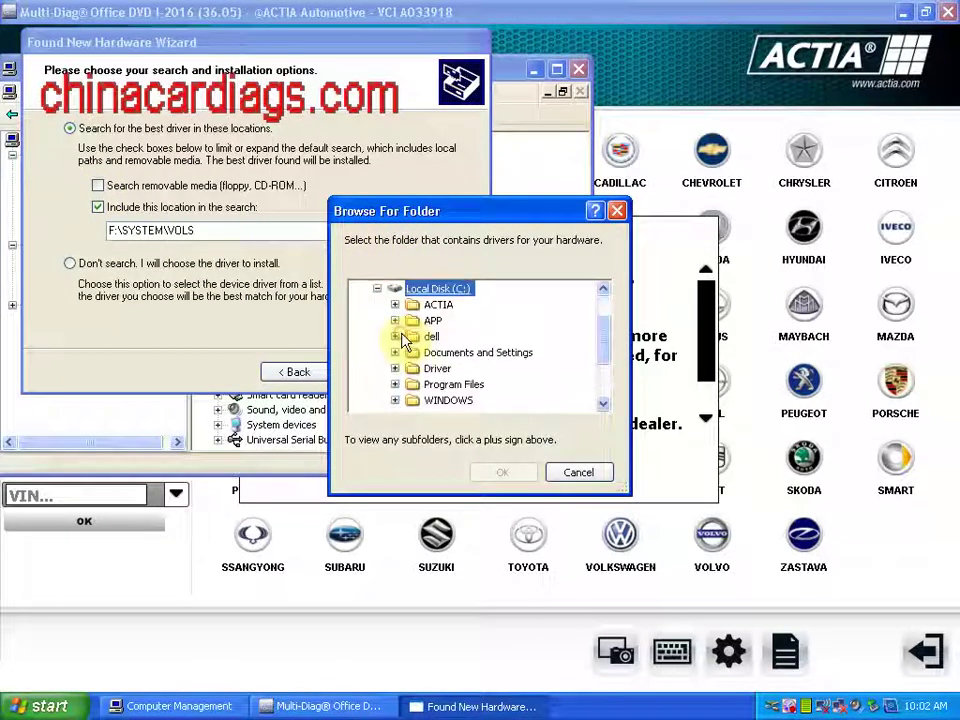
pyautogui.click(603, 402)
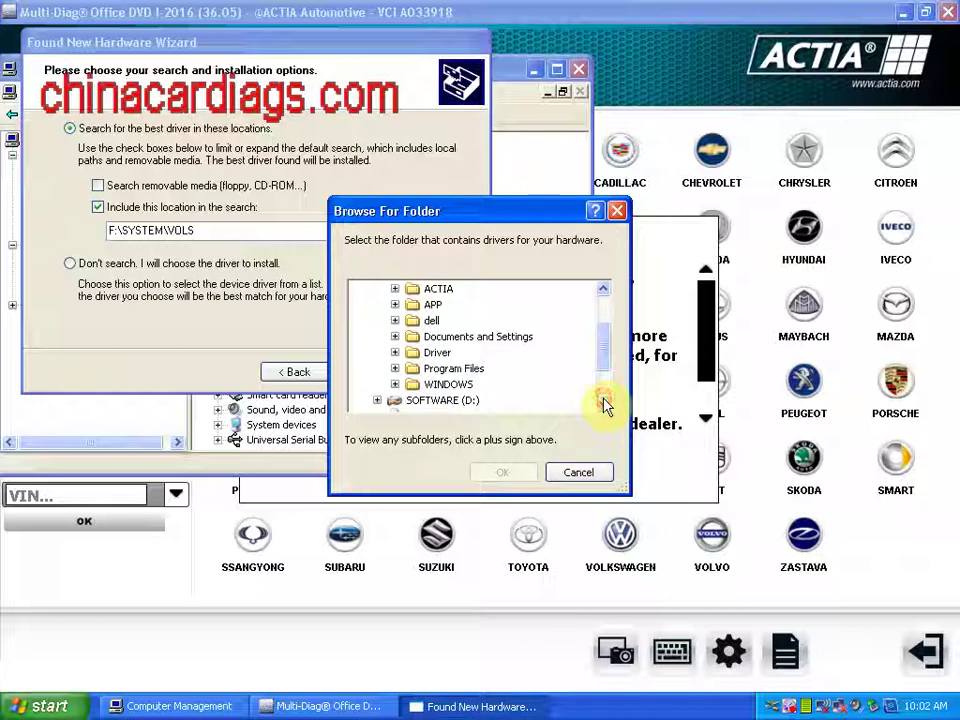
pyautogui.click(396, 289)
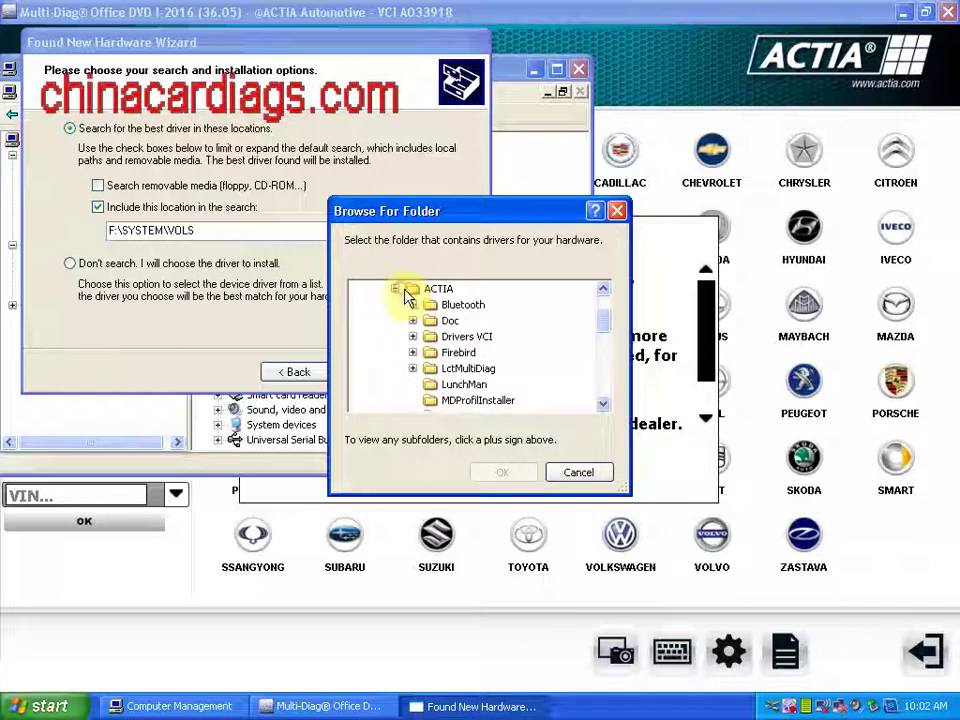
pyautogui.doubleClick(448, 338)
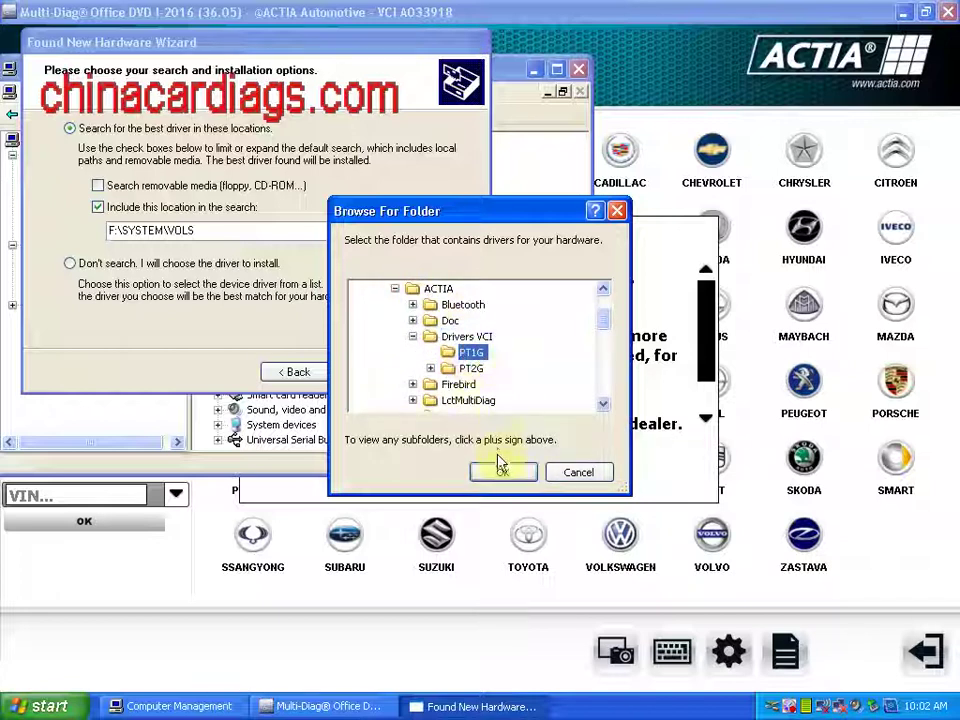
pyautogui.click(500, 470)
pyautogui.click(366, 373)
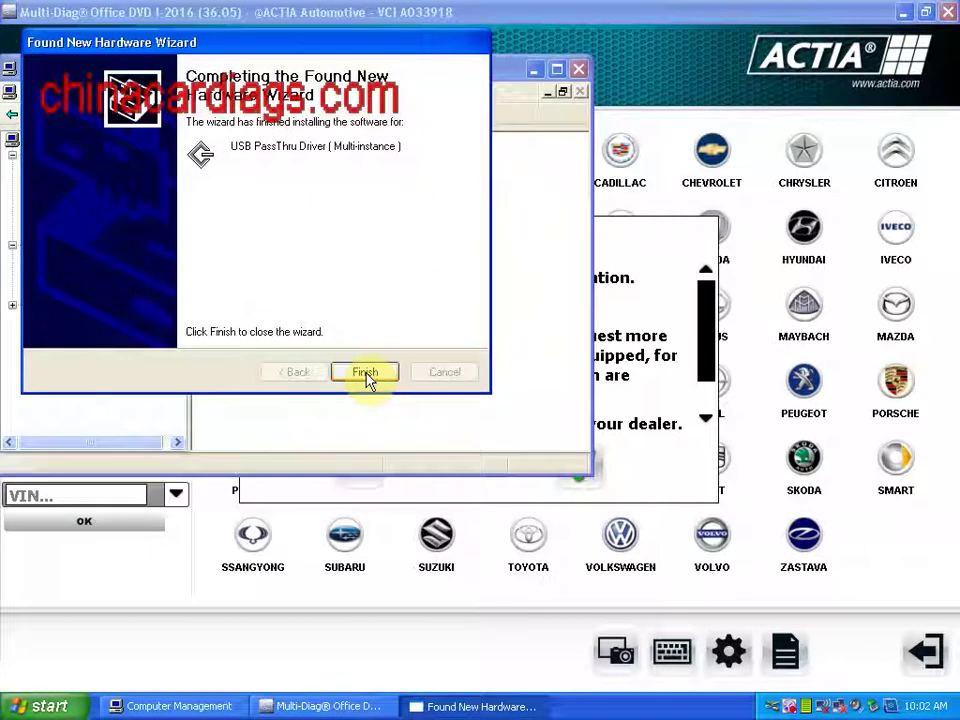
pyautogui.click(364, 373)
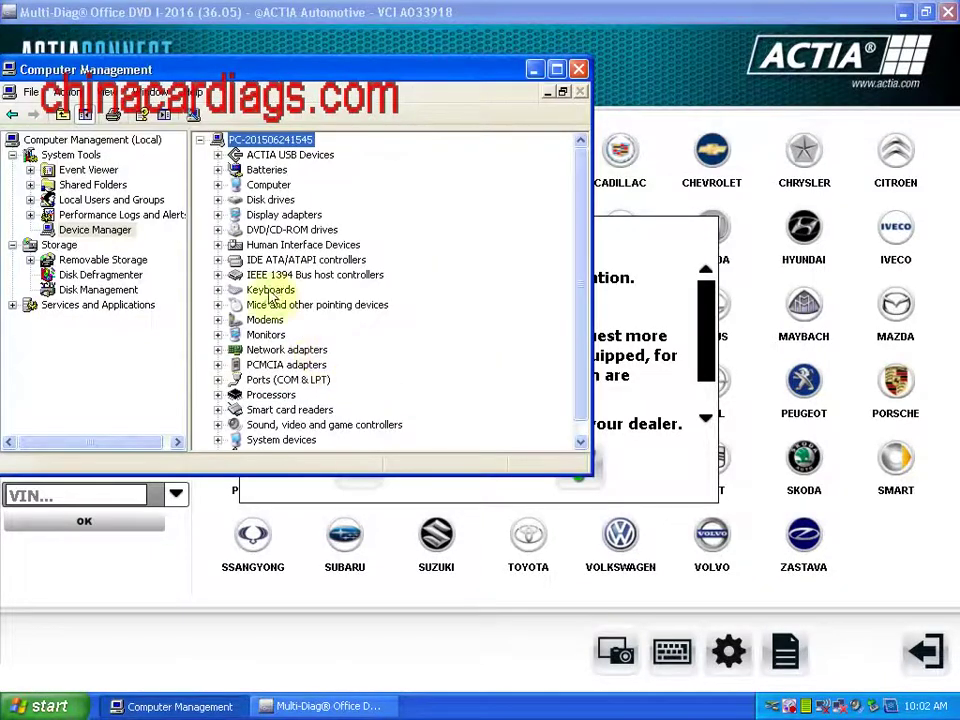
# - Check the driver under ACTIA USB Devices and acknowledge the Multi-Diag warning to continue identification, keeping Device Manager in view
pyautogui.click(218, 155)
pyautogui.click(285, 170)
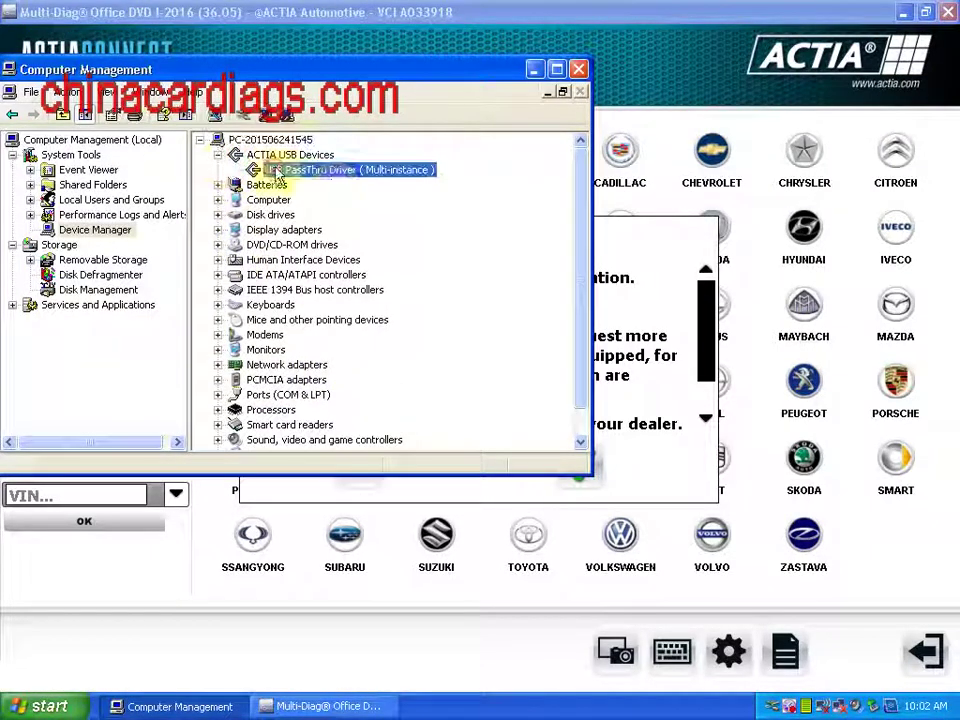
pyautogui.click(640, 465)
pyautogui.click(583, 465)
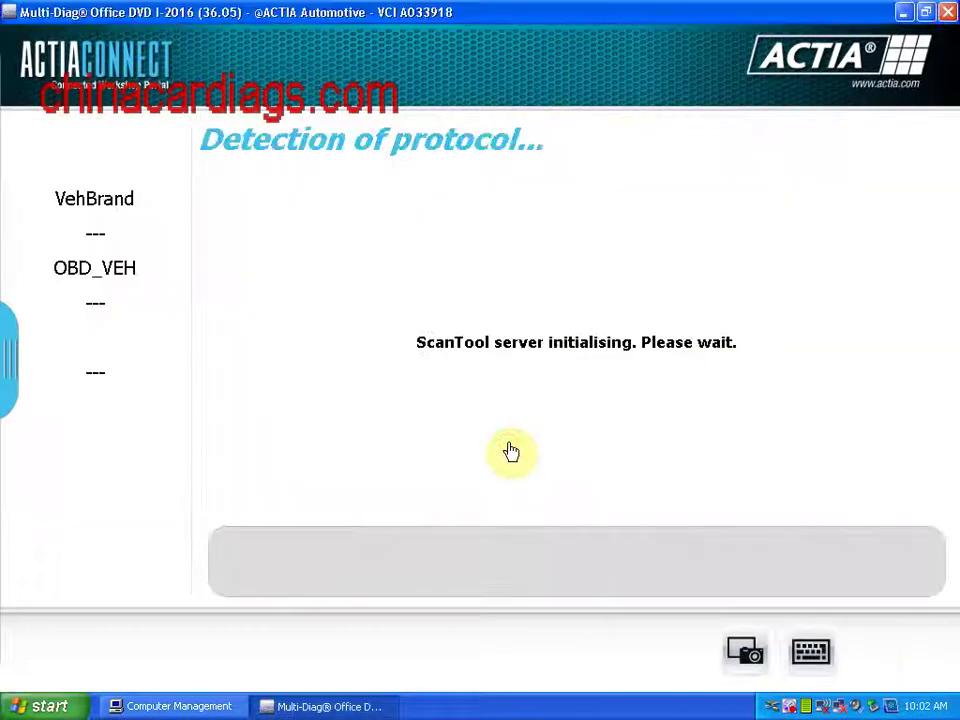
pyautogui.click(182, 705)
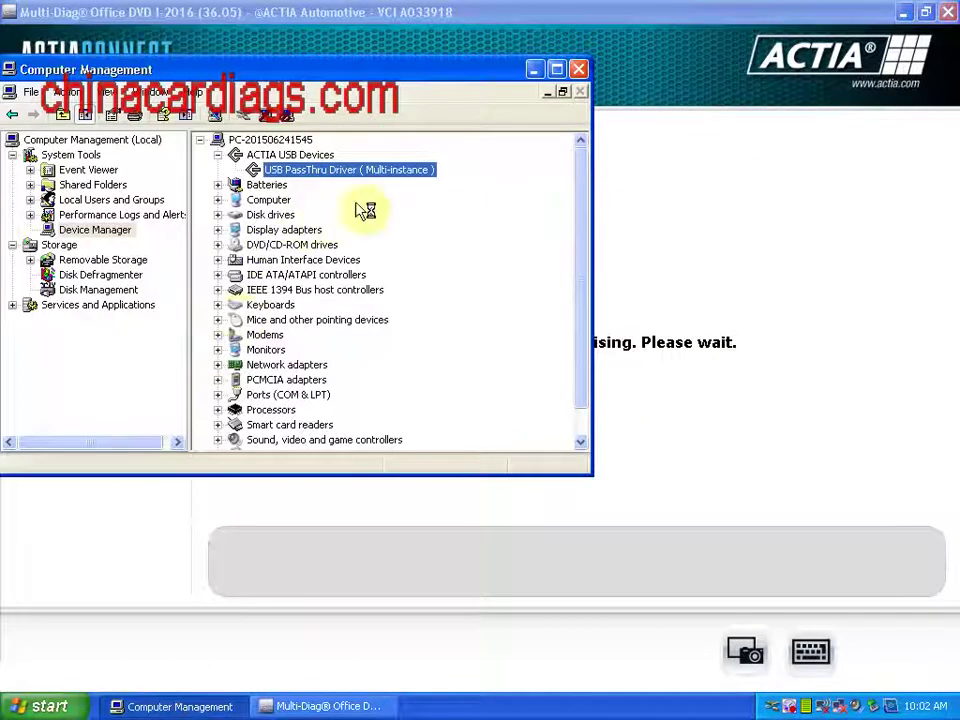
# - Start All systems - VAG diagnostics from the Engine category for the Volkswagen Passat VII (2011 to 2016)
pyautogui.click(675, 417)
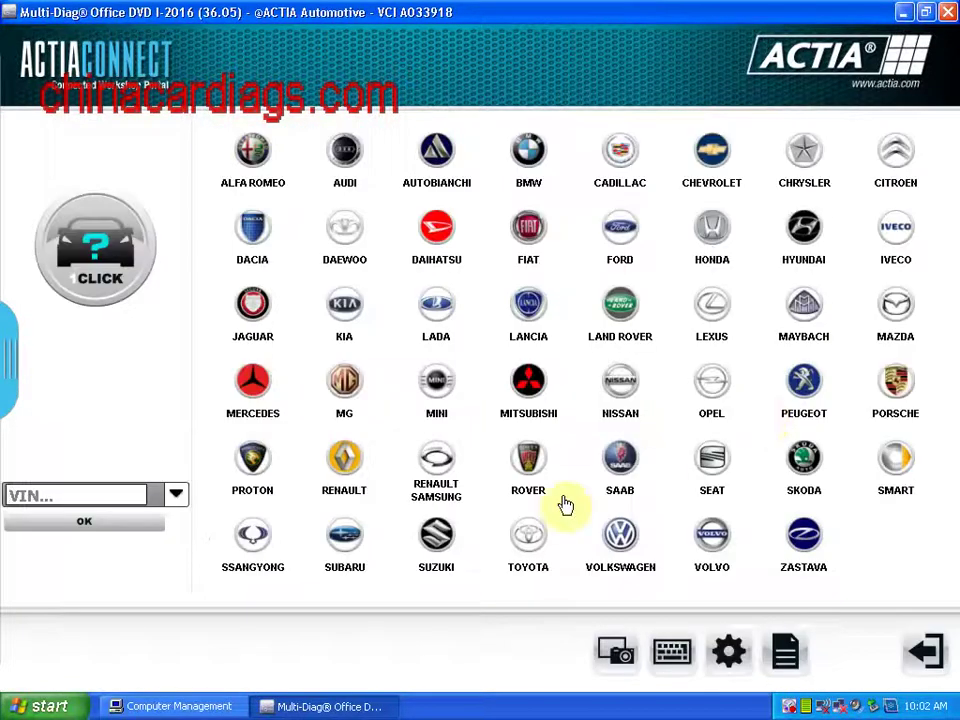
pyautogui.click(138, 710)
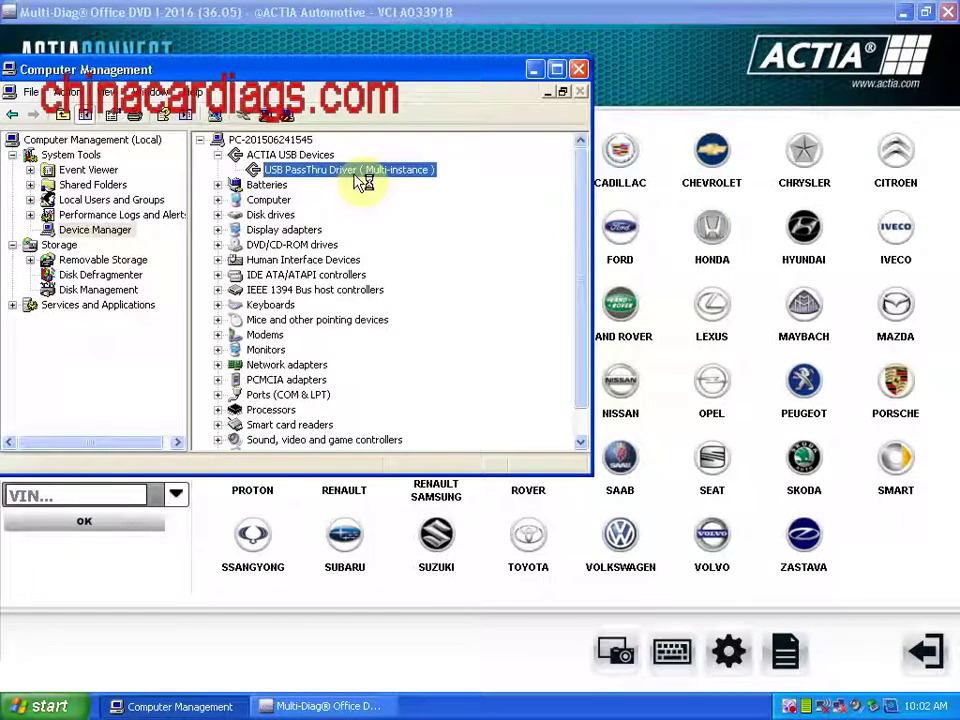
pyautogui.click(620, 543)
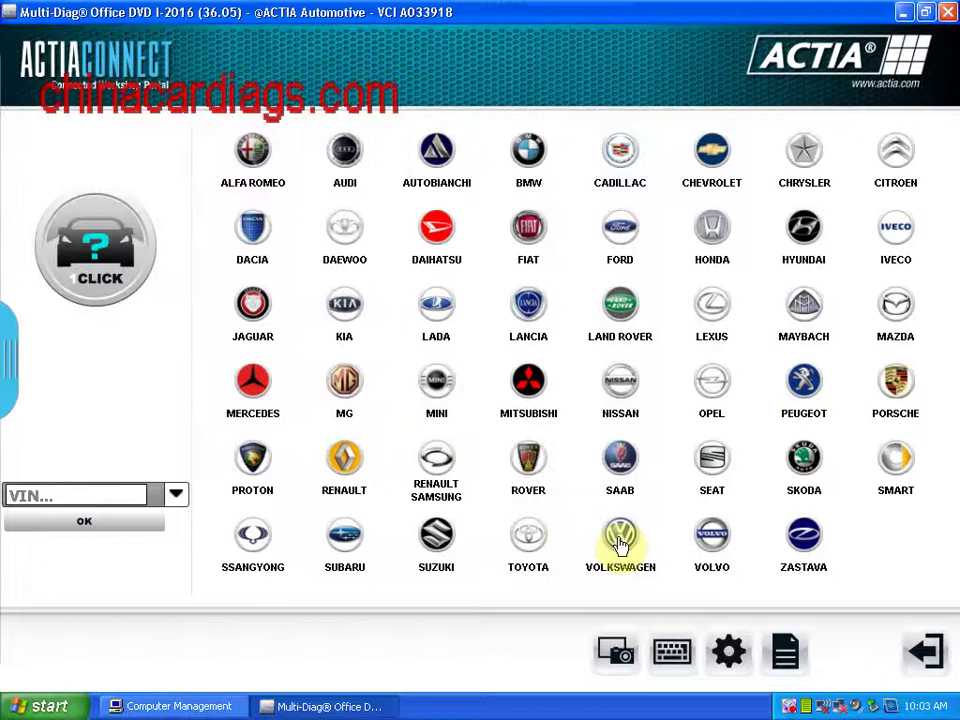
pyautogui.click(620, 543)
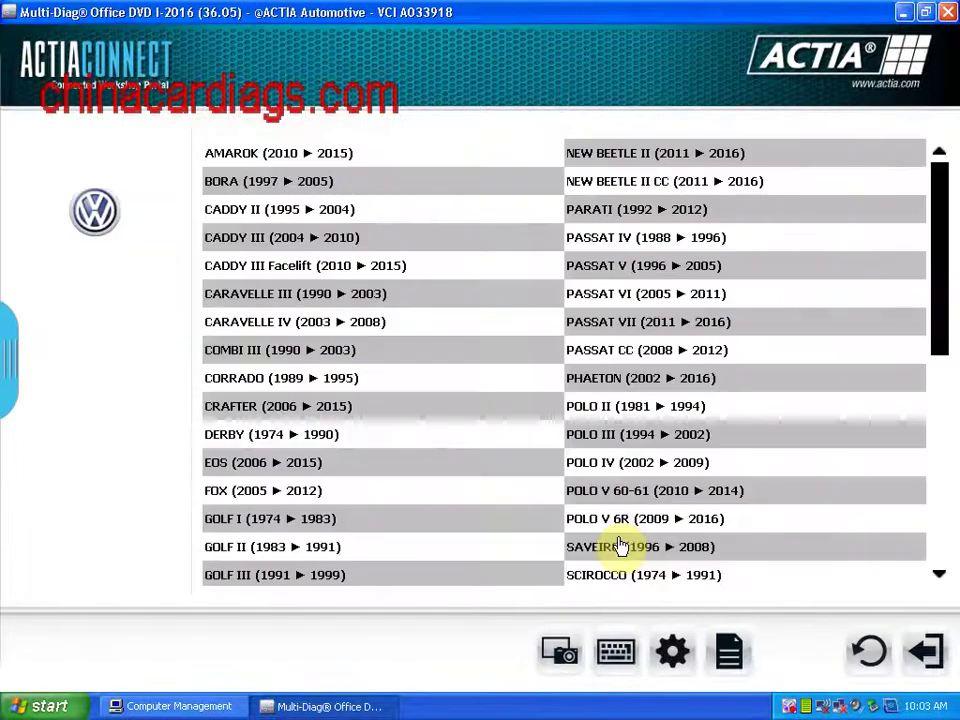
pyautogui.click(630, 328)
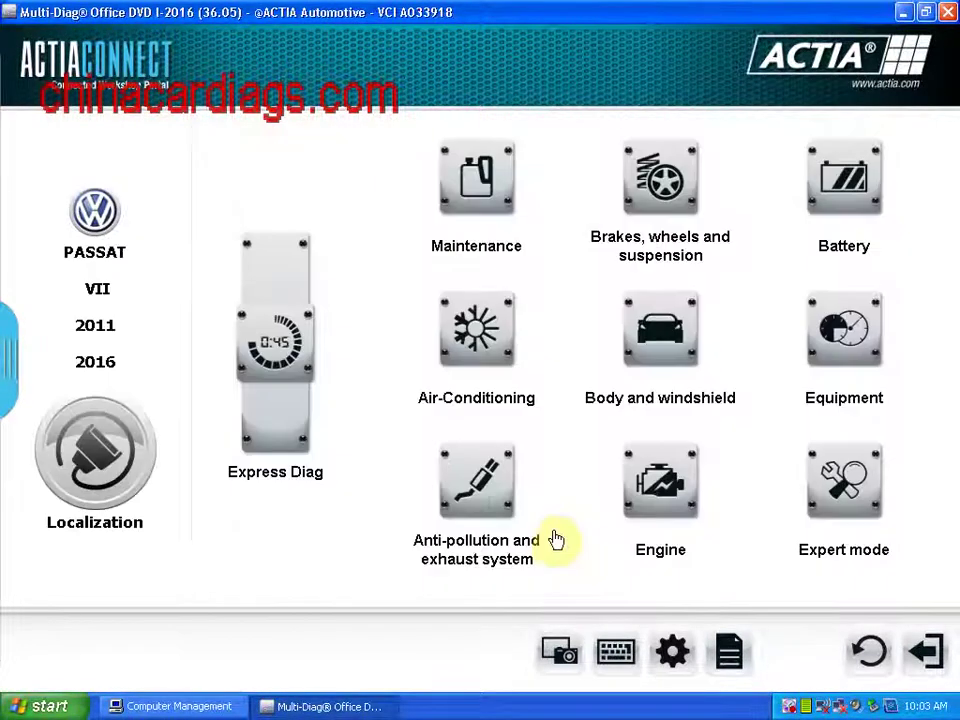
pyautogui.click(658, 499)
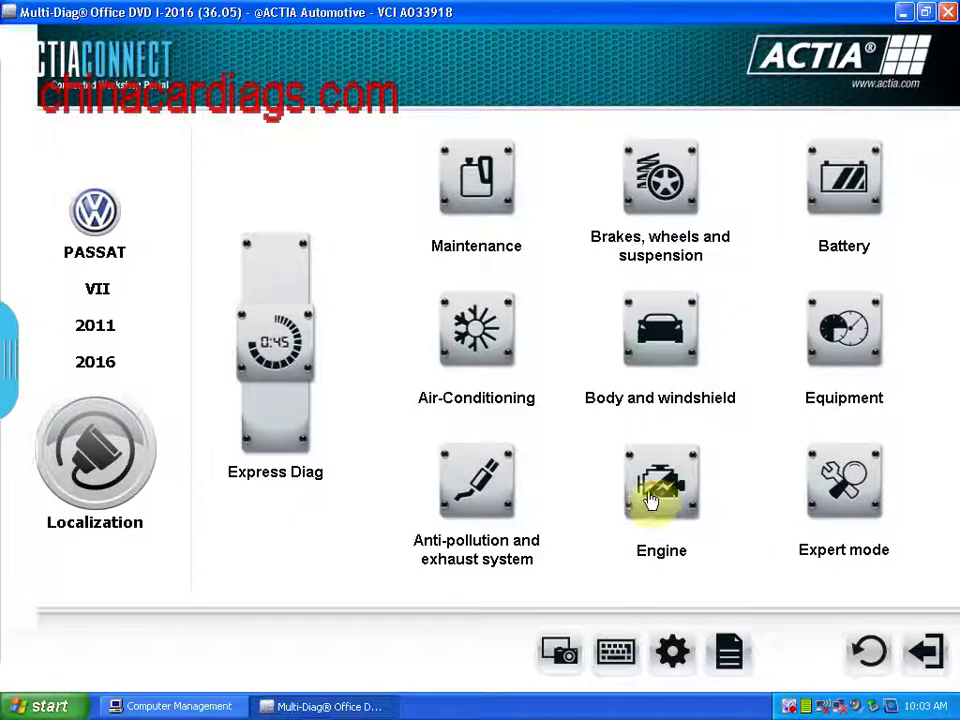
pyautogui.click(313, 321)
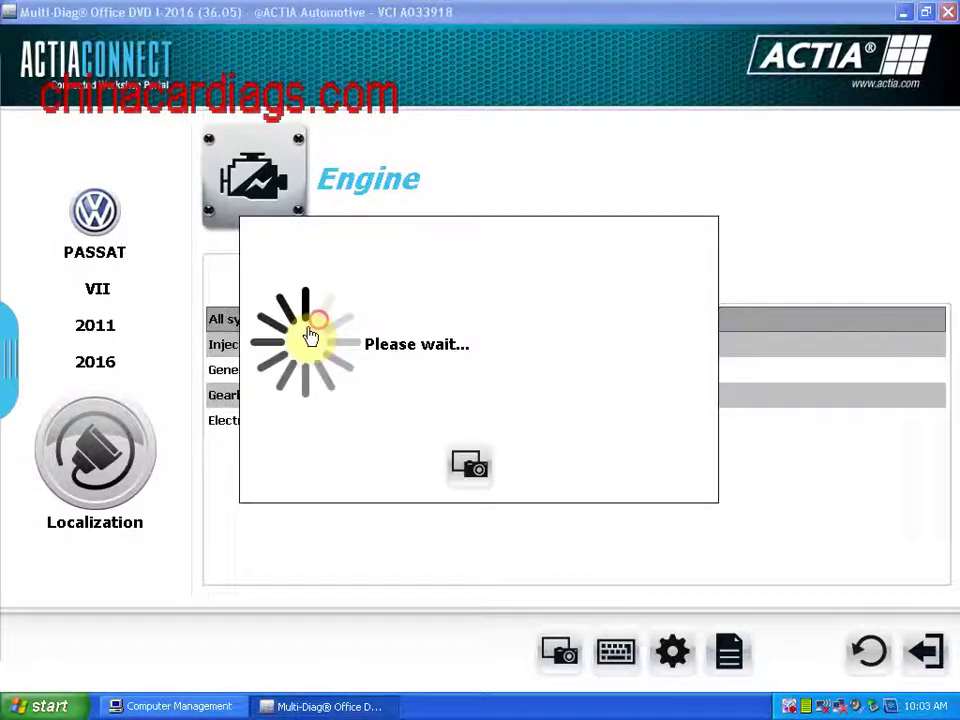
# - Expand I+ME ACTIA XS Device in Device Manager and check the PassThru+ XS USB Driver
pyautogui.click(200, 712)
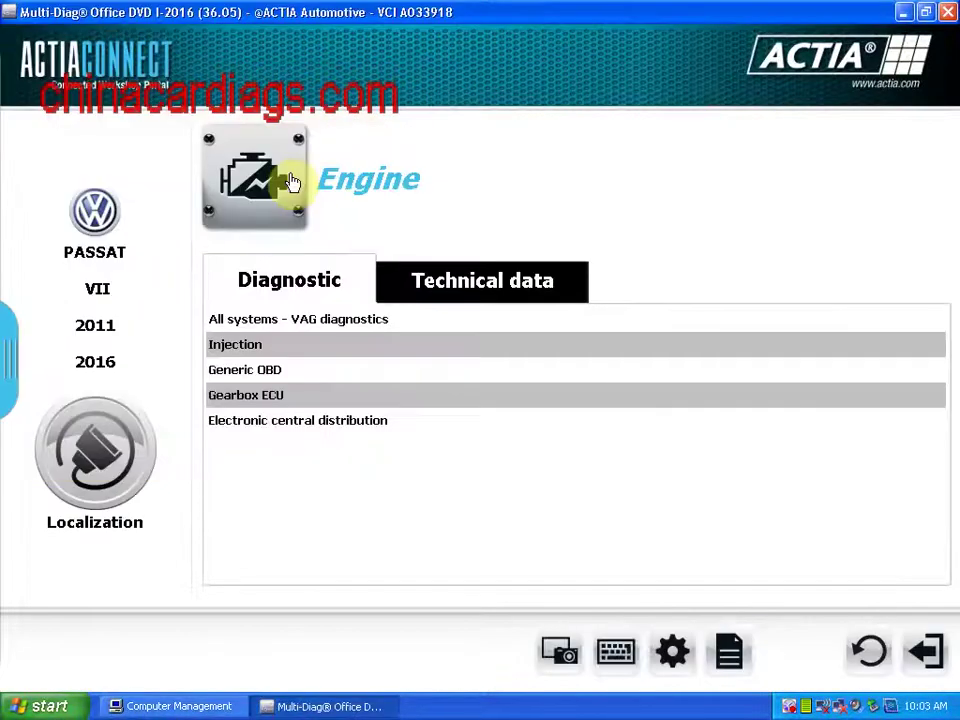
pyautogui.click(184, 707)
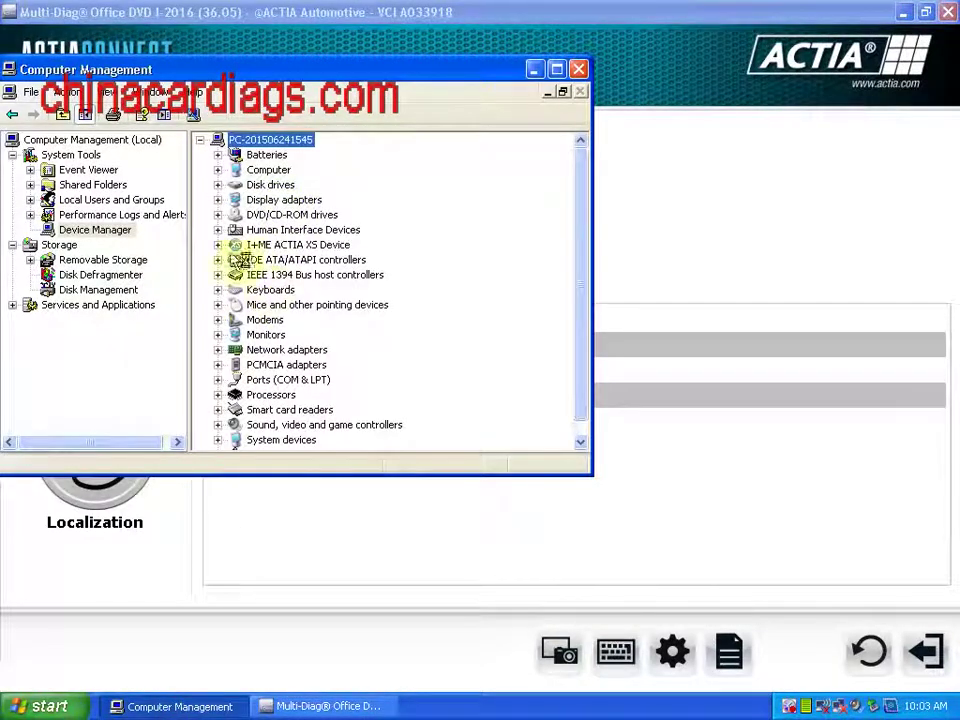
pyautogui.click(218, 245)
pyautogui.click(296, 258)
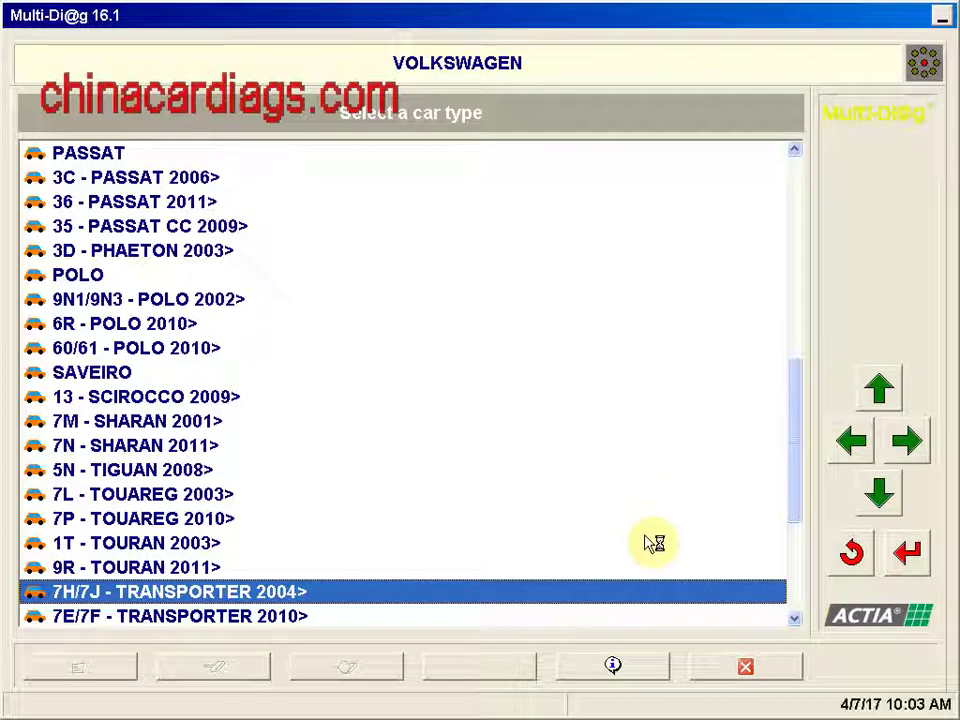
# - Select All systems - VAG diagnostics in the car type list and check the VCI connection and firmware version in the program information
pyautogui.moveTo(793, 465); pyautogui.dragTo(799, 574)
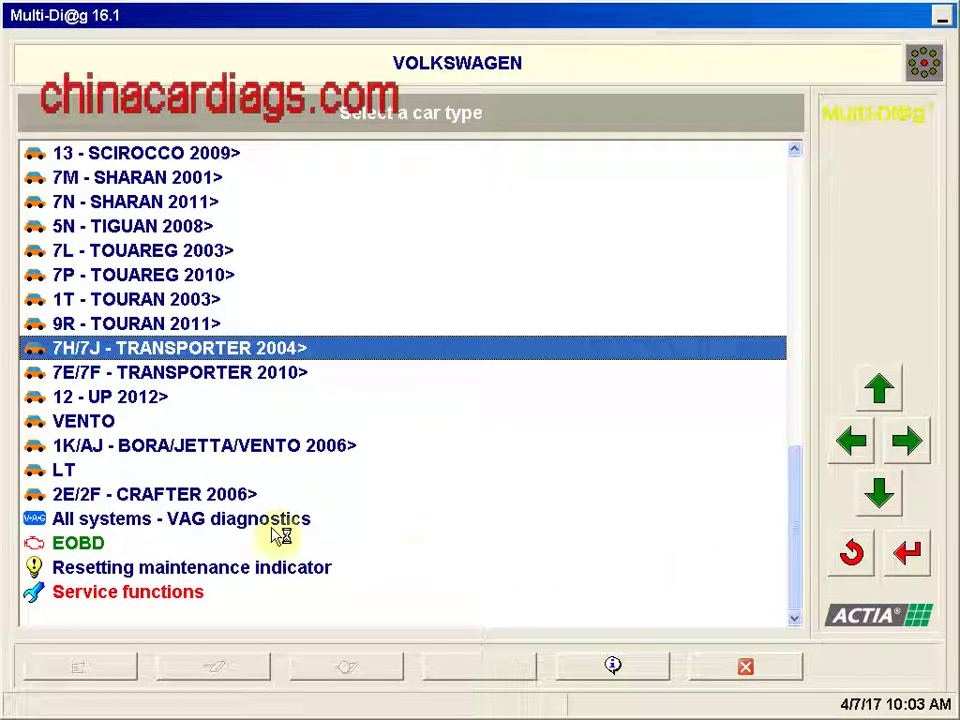
pyautogui.click(130, 524)
pyautogui.click(614, 668)
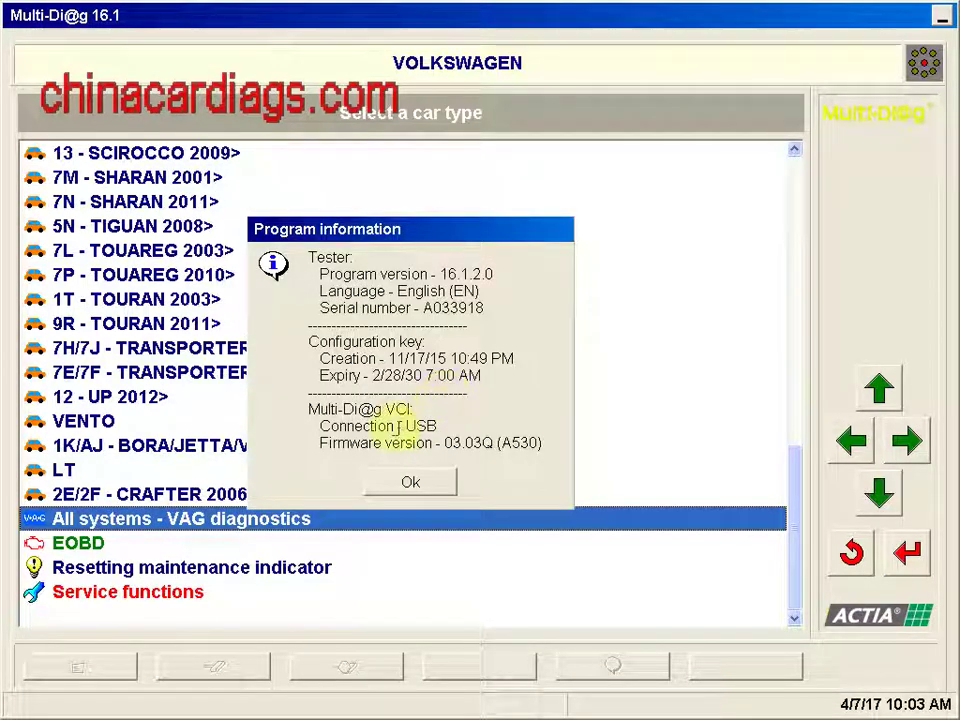
pyautogui.moveTo(318, 426); pyautogui.dragTo(510, 442)
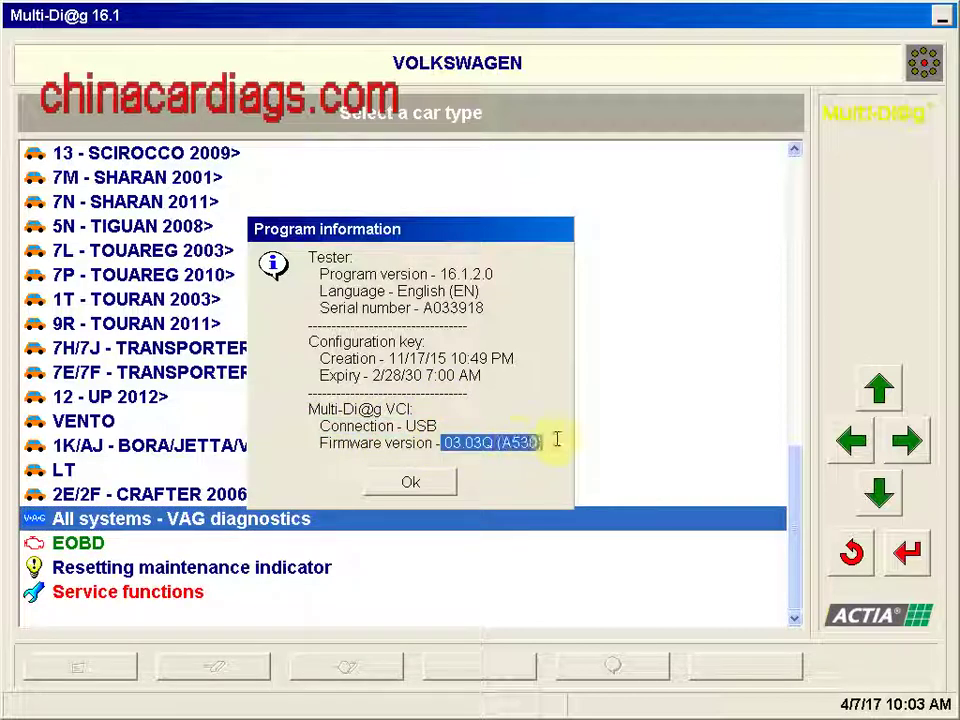
pyautogui.click(422, 484)
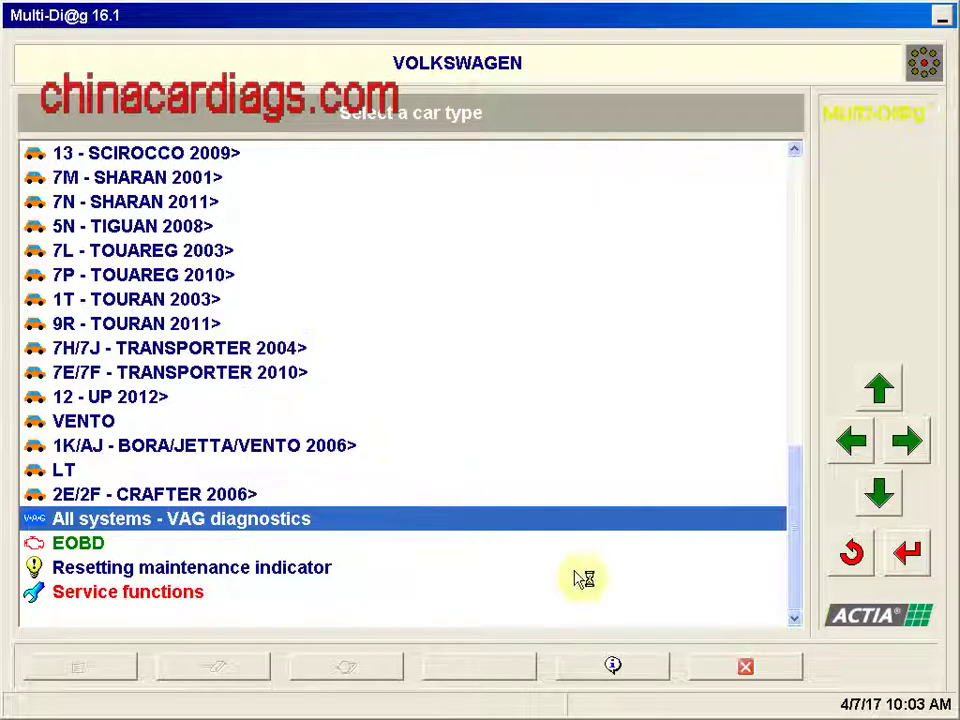
# - Connect to the 01 - Engine electronics ECU, acknowledge its identification, and read its fault memory
pyautogui.click(916, 563)
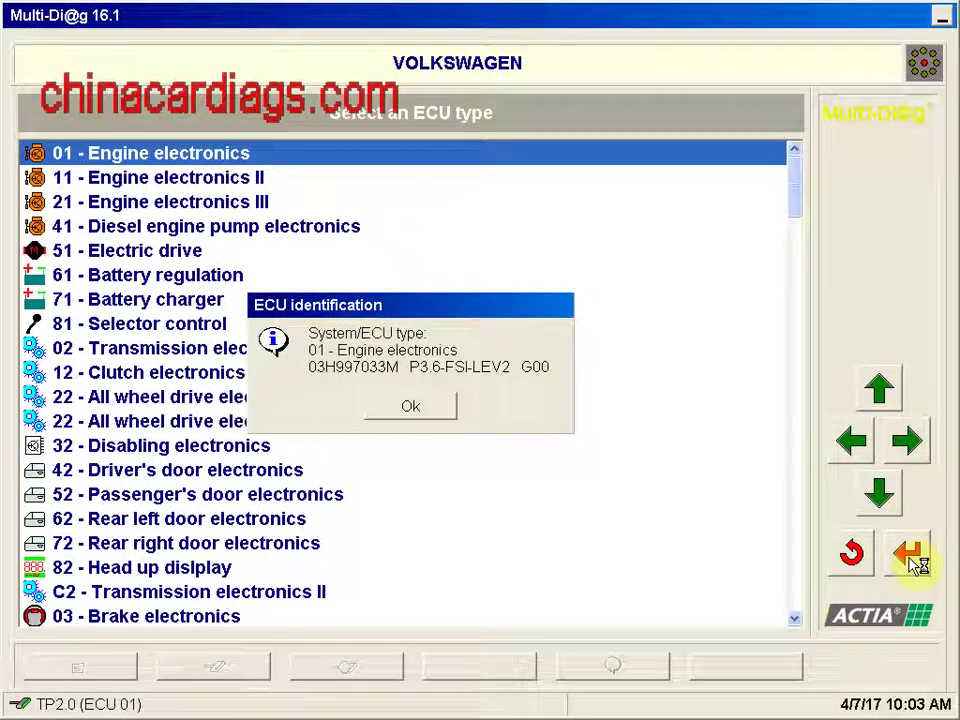
pyautogui.click(433, 407)
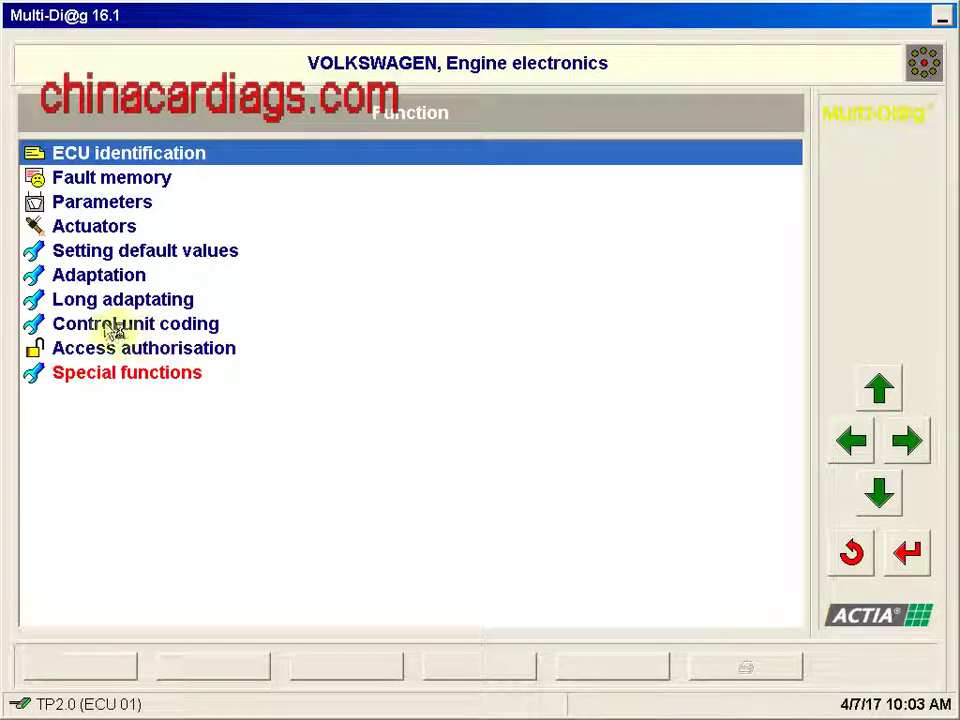
pyautogui.click(152, 183)
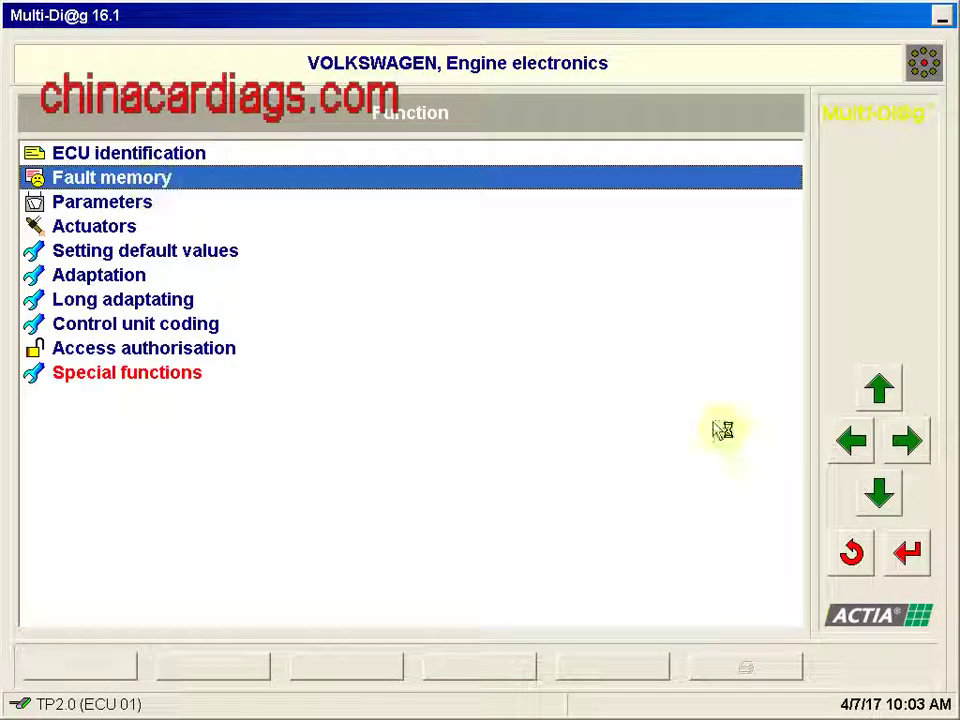
pyautogui.click(907, 553)
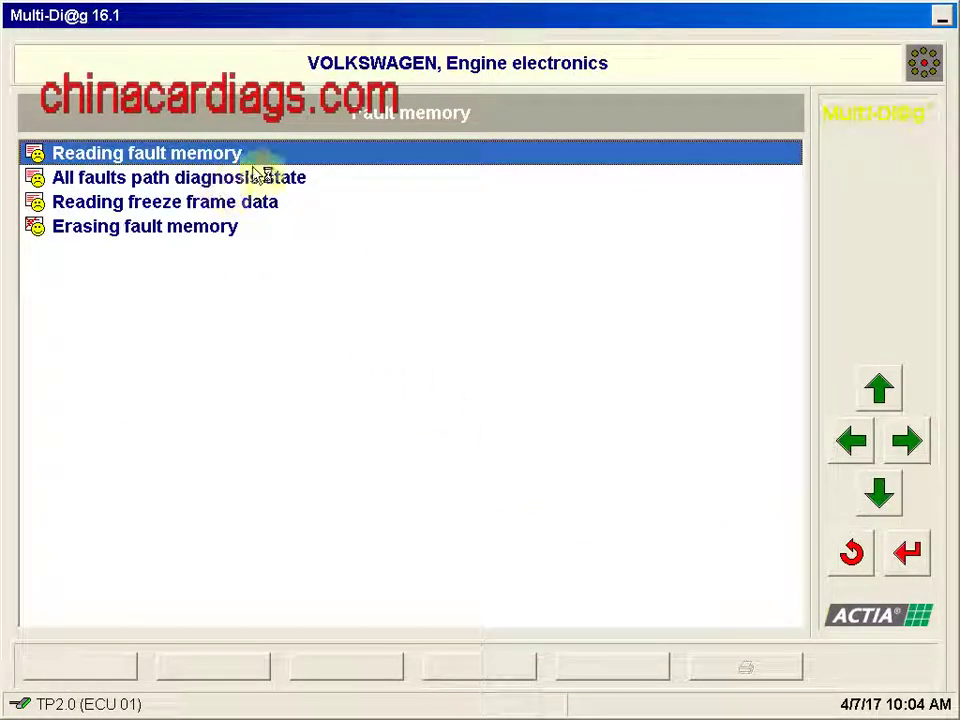
pyautogui.click(913, 551)
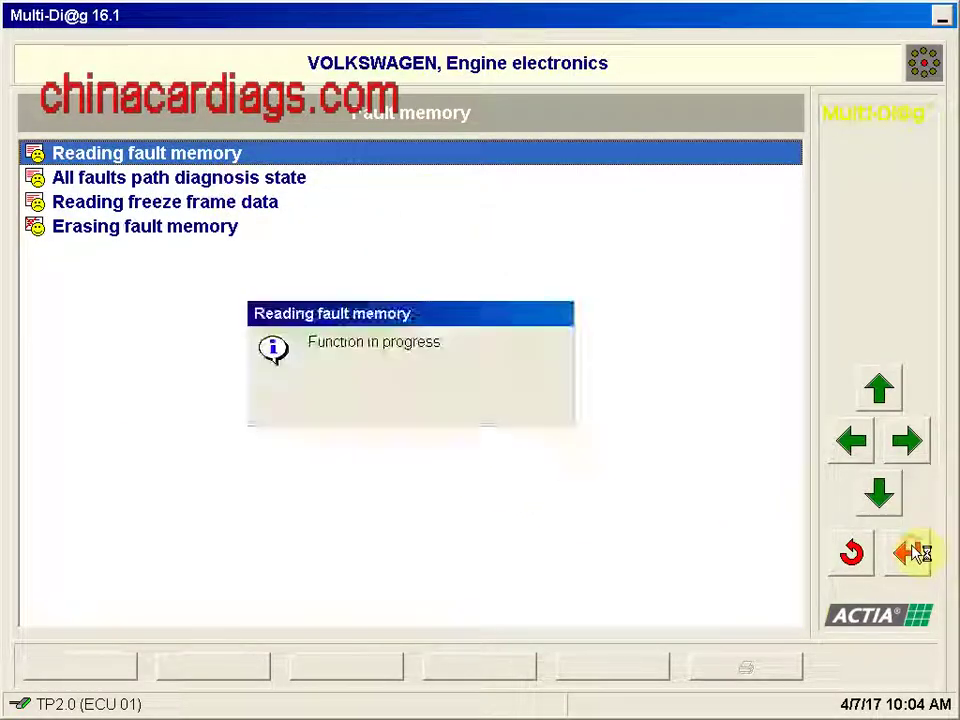
pyautogui.click(400, 401)
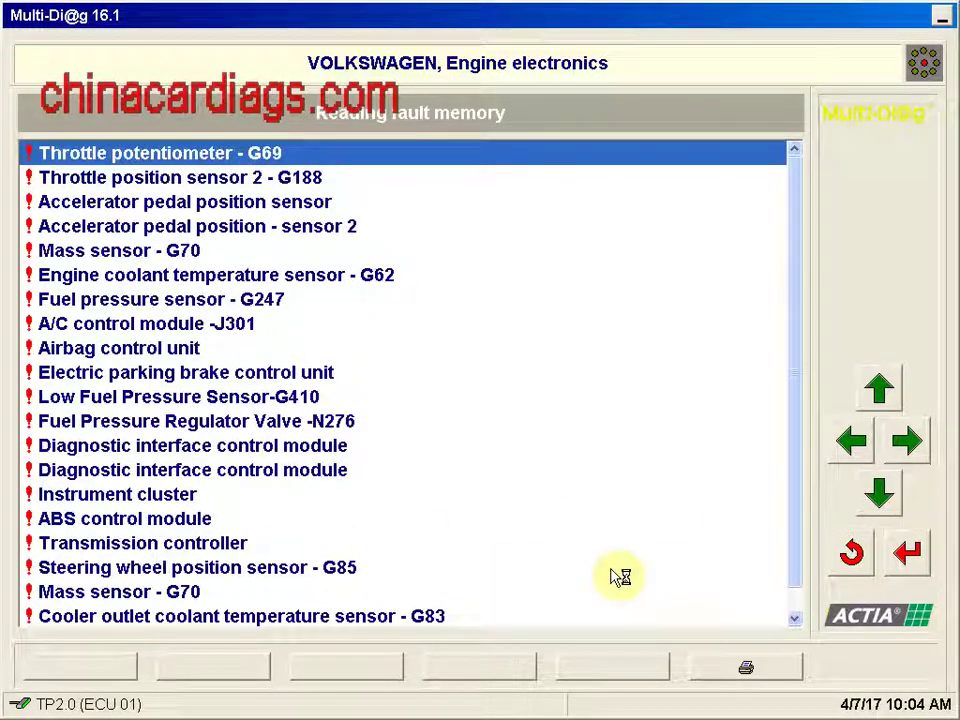
# - Leave the Volkswagen engine electronics diagnostics and decline to display the diagnostic report
pyautogui.click(852, 555)
pyautogui.click(852, 555)
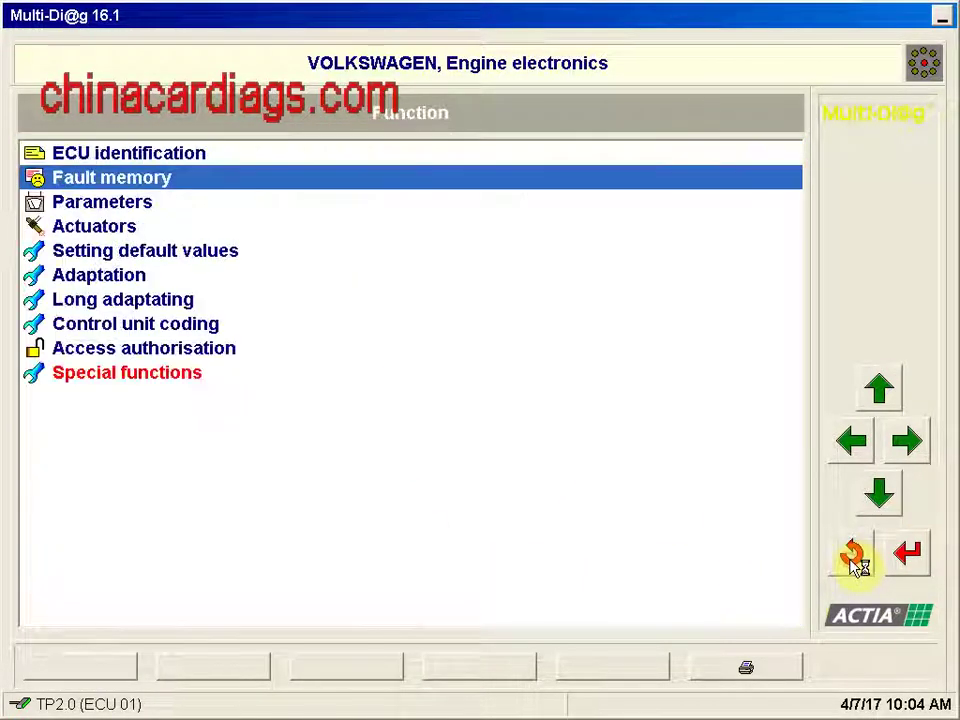
pyautogui.click(852, 556)
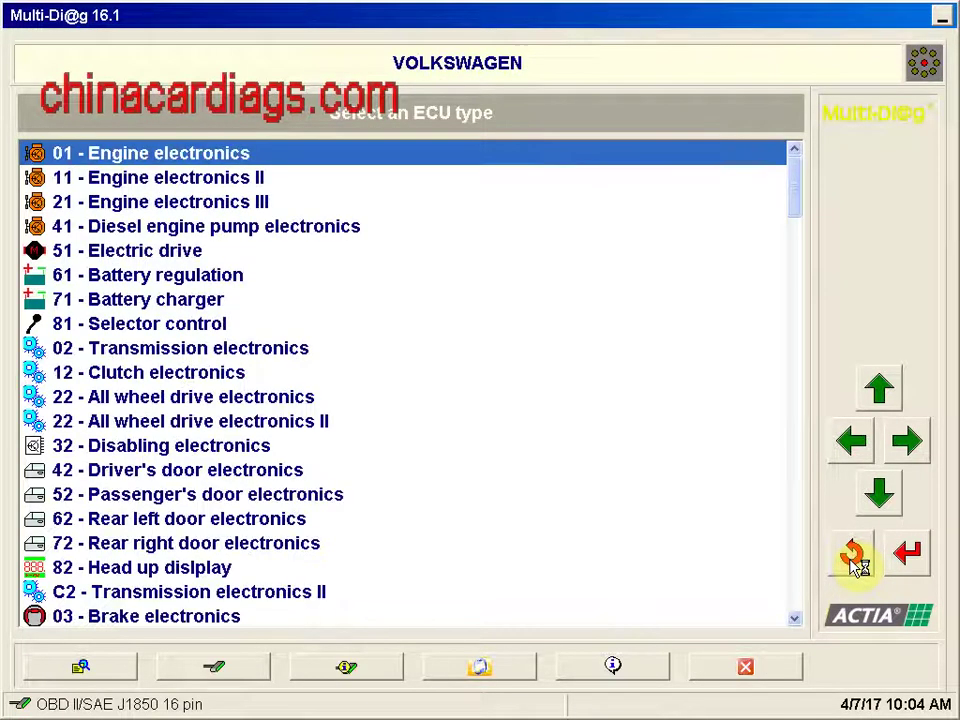
pyautogui.click(852, 556)
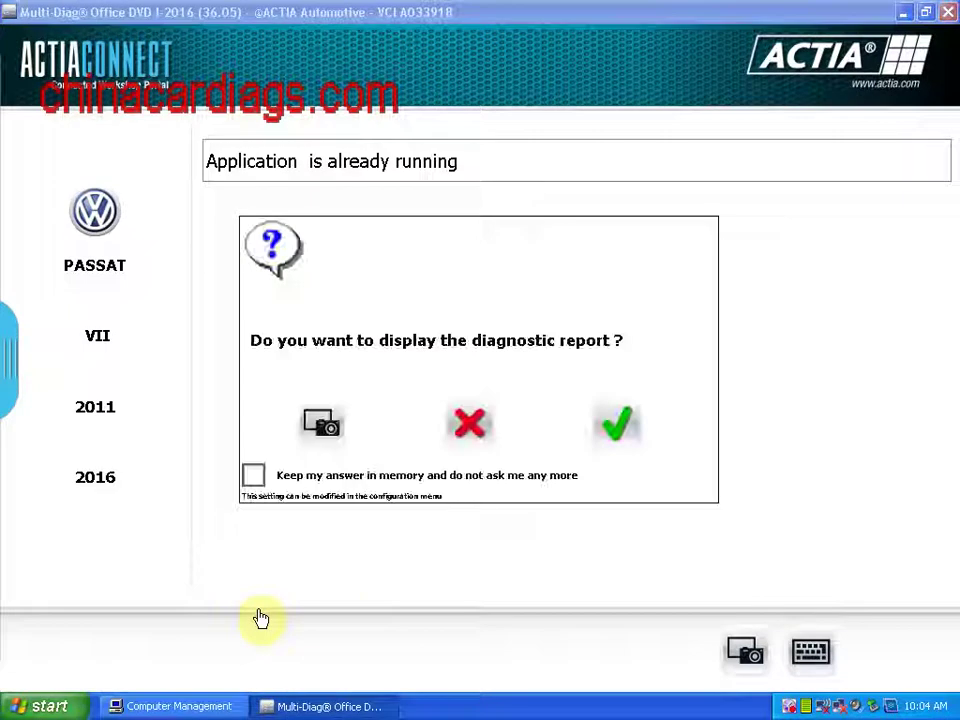
pyautogui.click(472, 427)
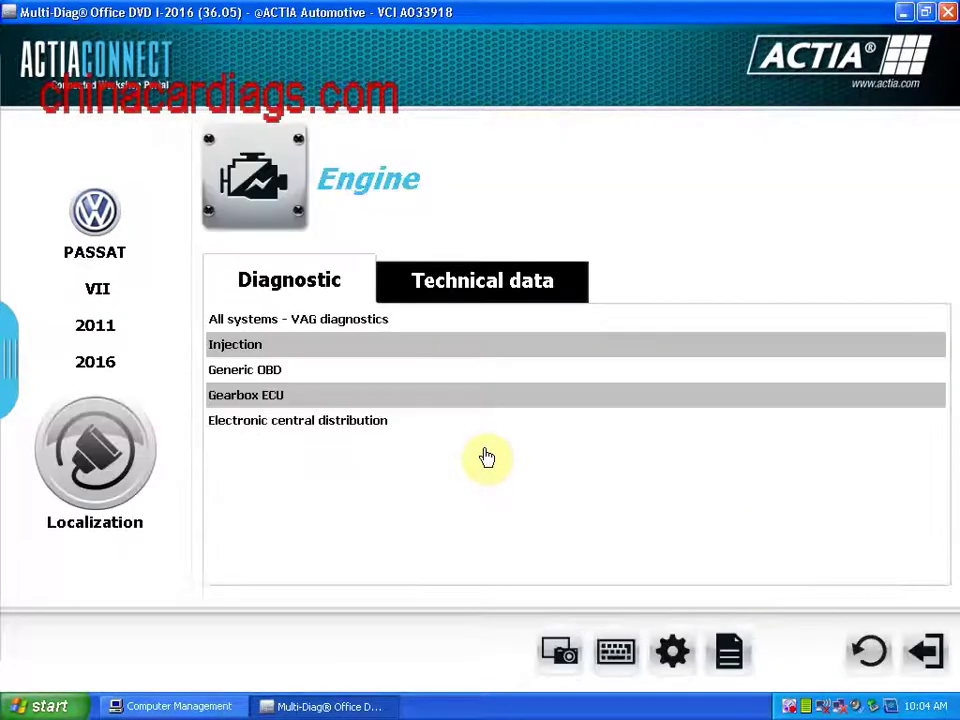
# - Return to the vehicle brand selection, quit the Multi-Diag portal, and exit ACTIA Connect
pyautogui.click(869, 660)
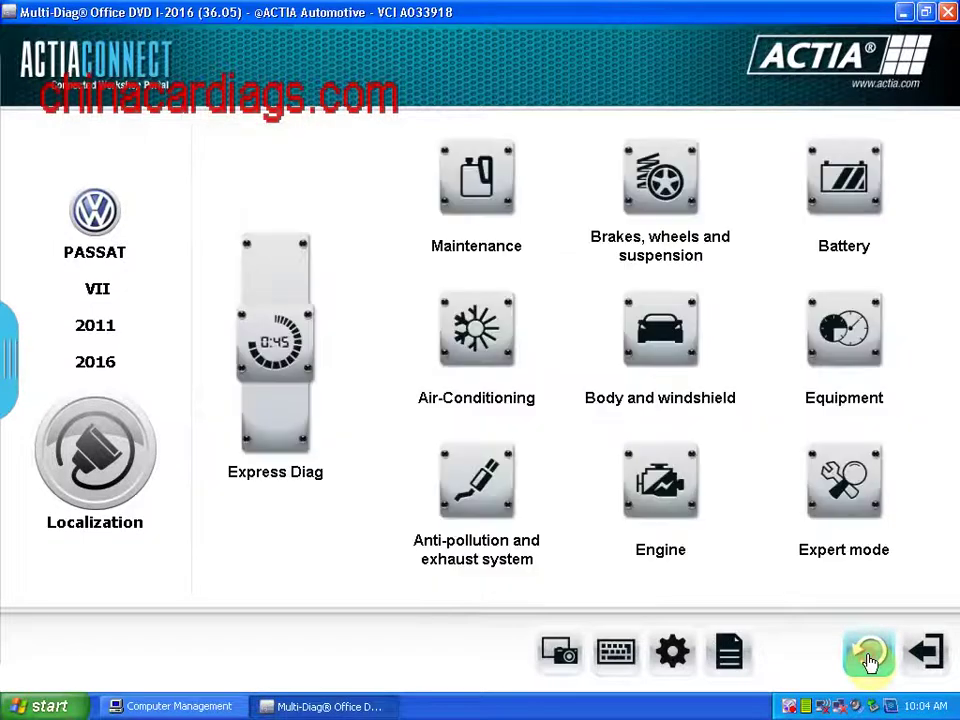
pyautogui.click(869, 660)
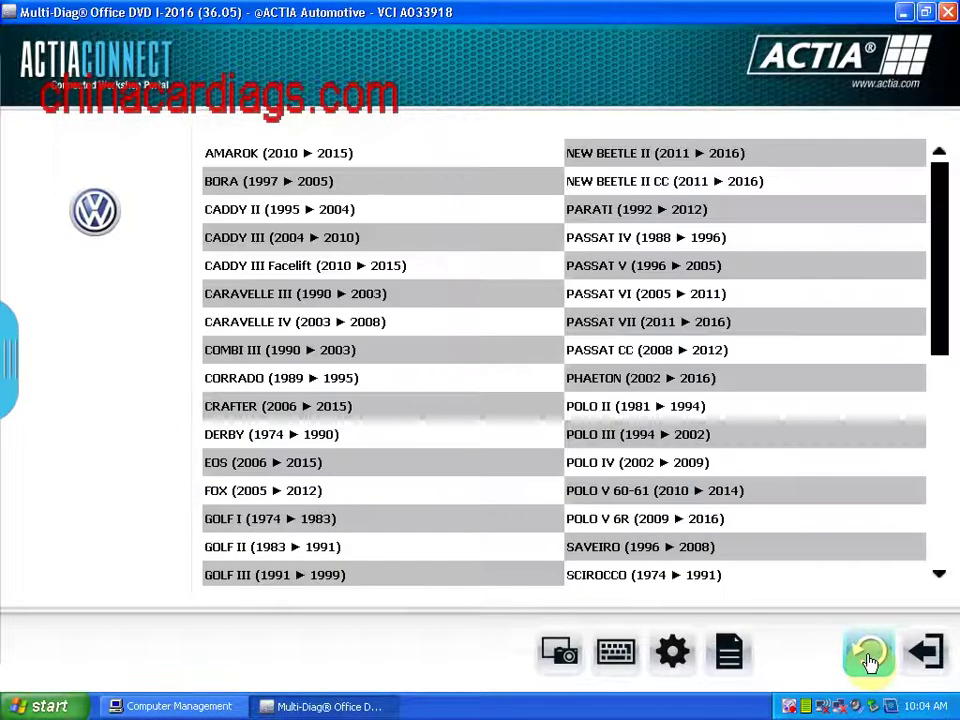
pyautogui.click(869, 660)
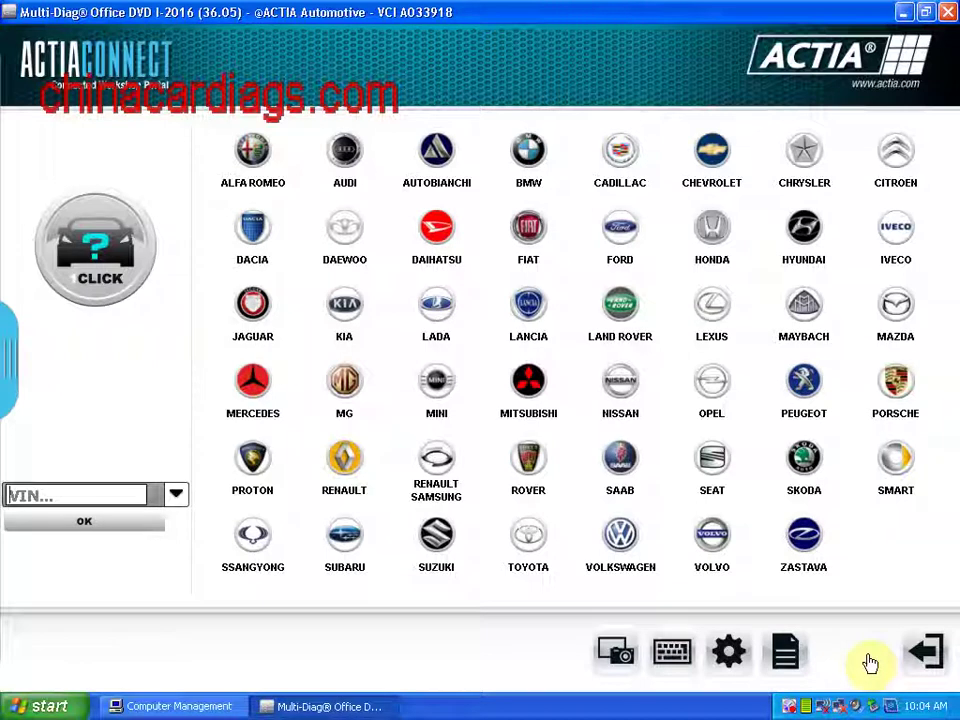
pyautogui.click(925, 657)
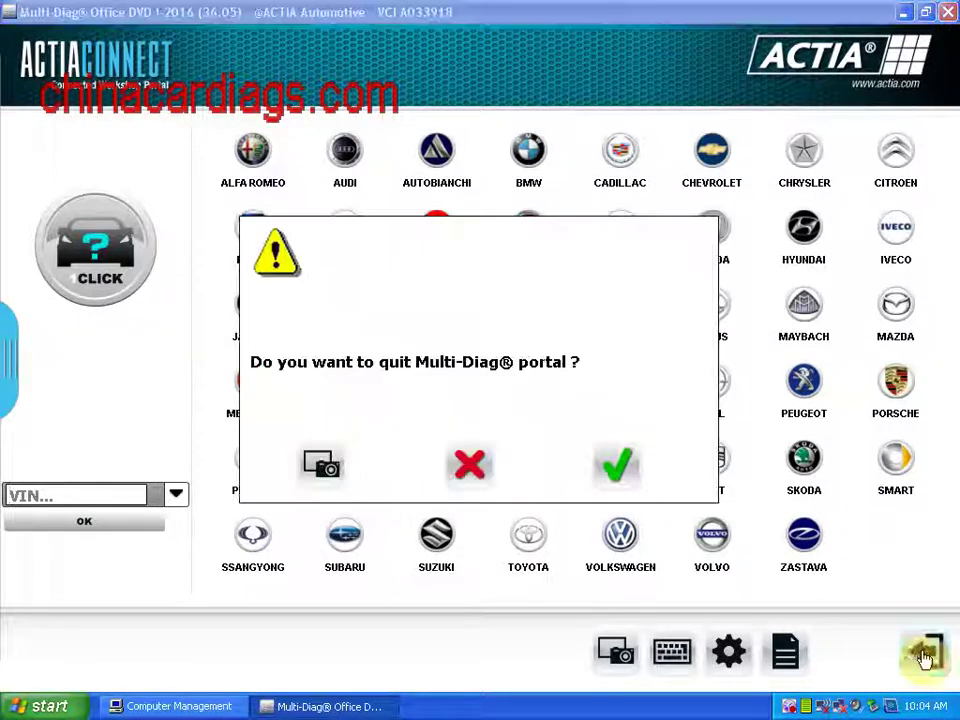
pyautogui.click(621, 470)
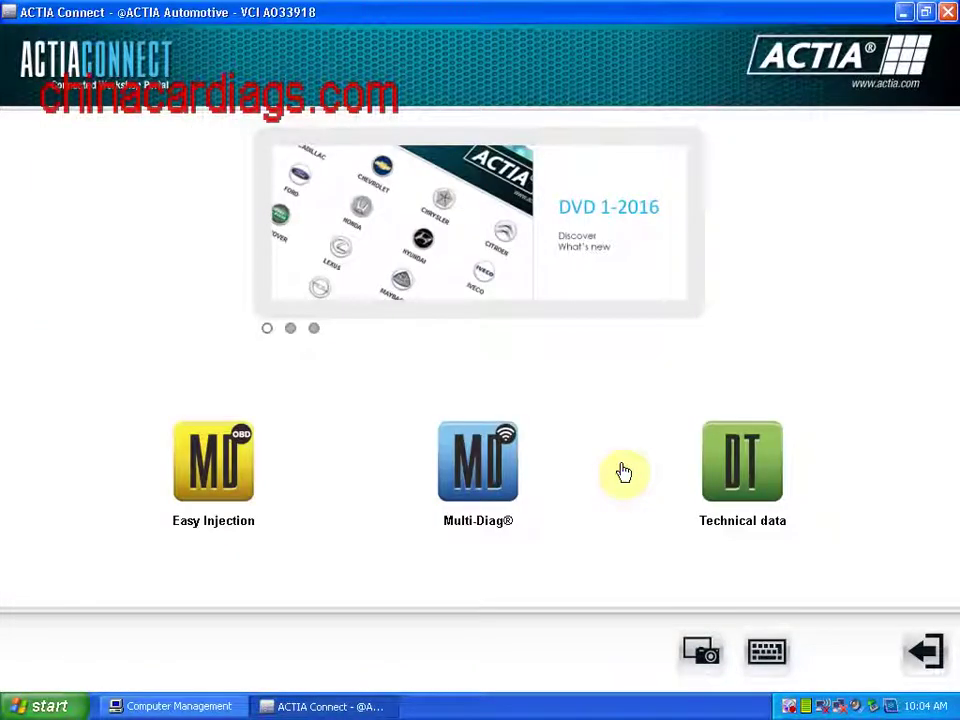
pyautogui.click(925, 652)
pyautogui.click(619, 478)
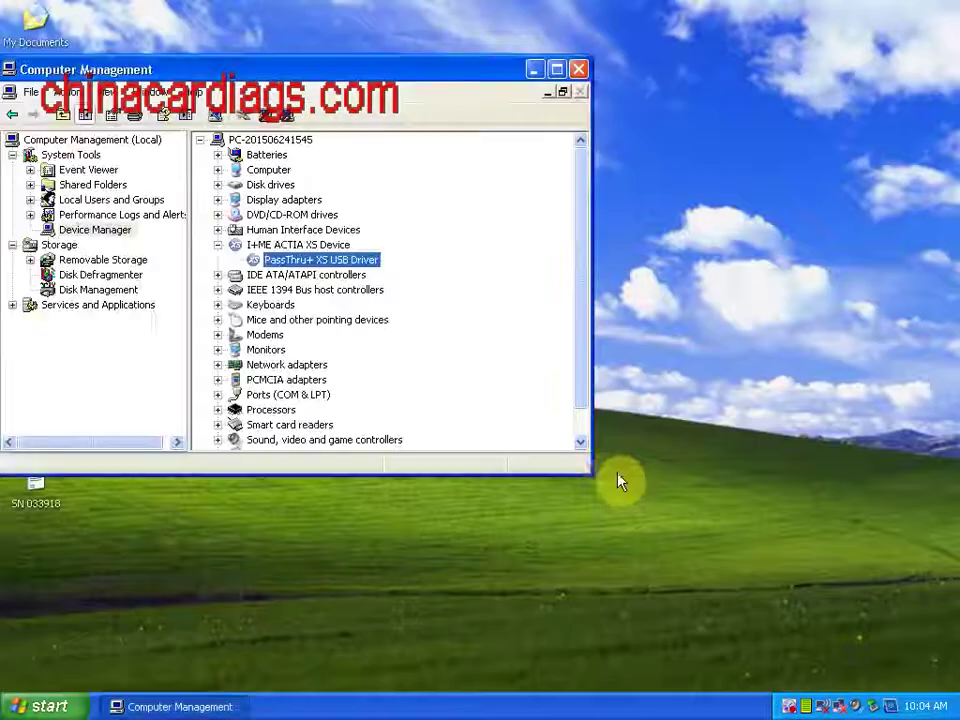